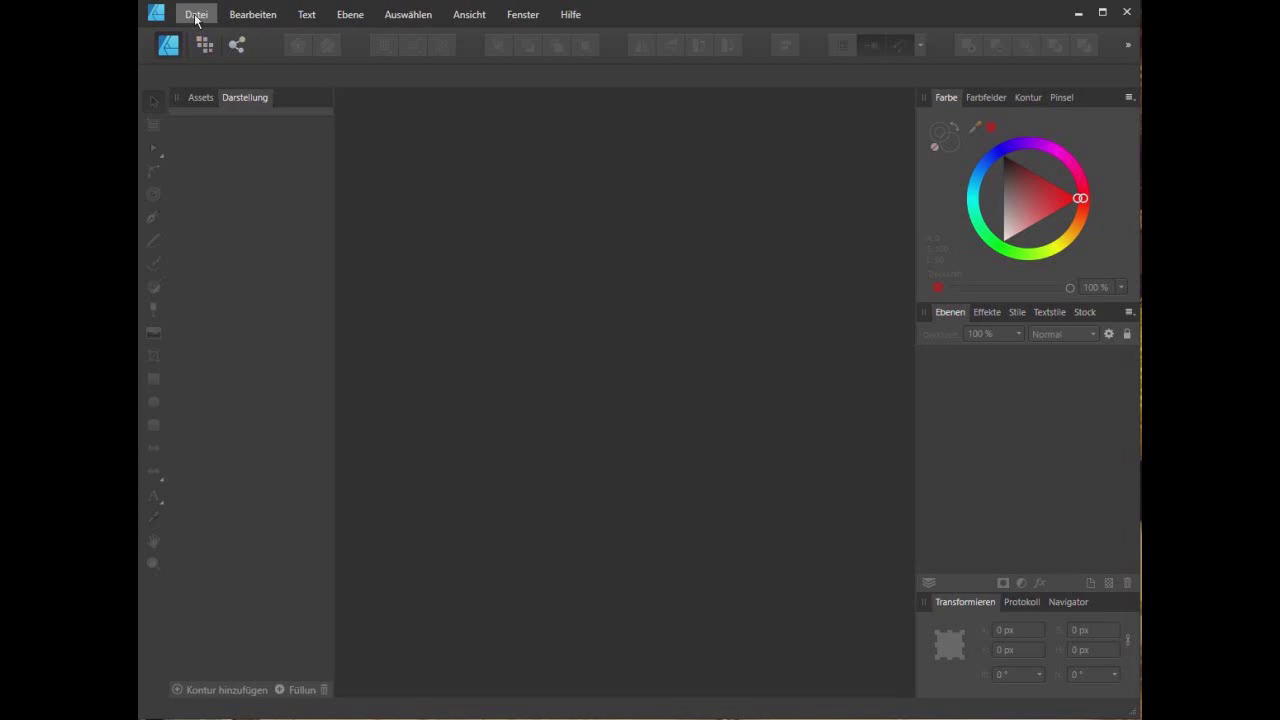
- Open Gesamtes Schnittmuster.pdf, importing all ten pages as separate artboards
{"action": "left_click", "coordinate": [196, 16]}
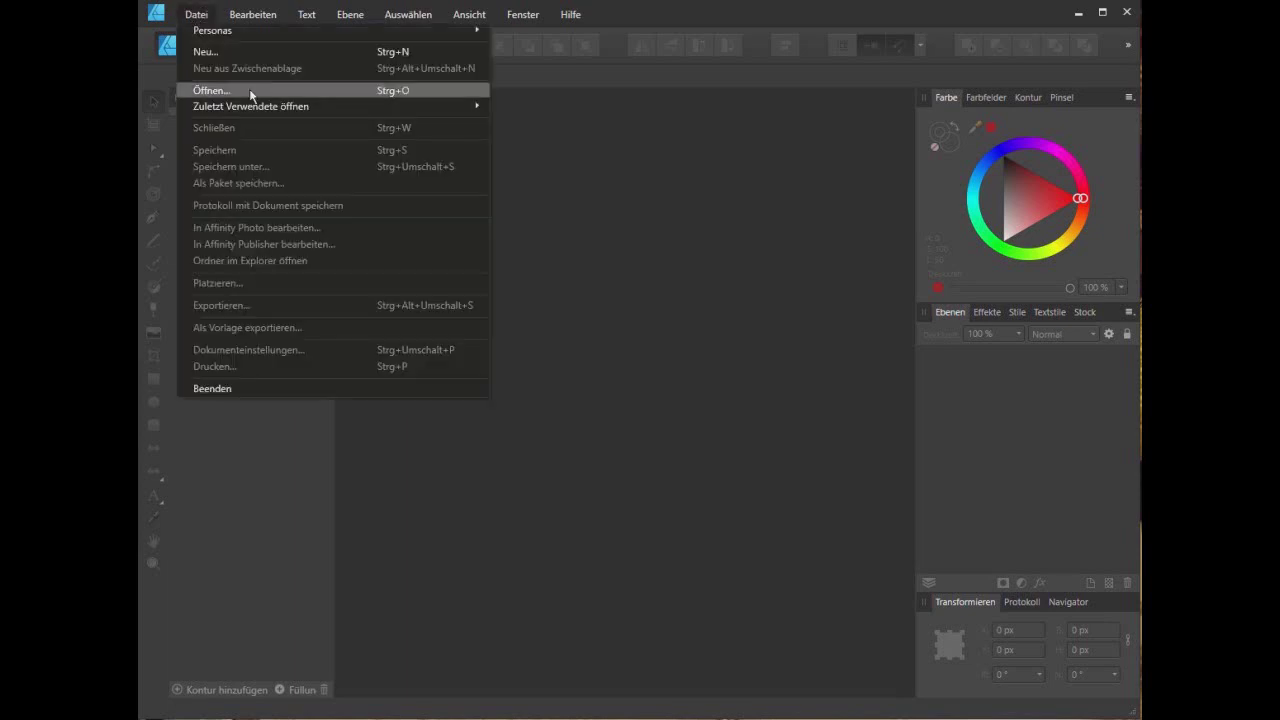
{"action": "left_click", "coordinate": [211, 90]}
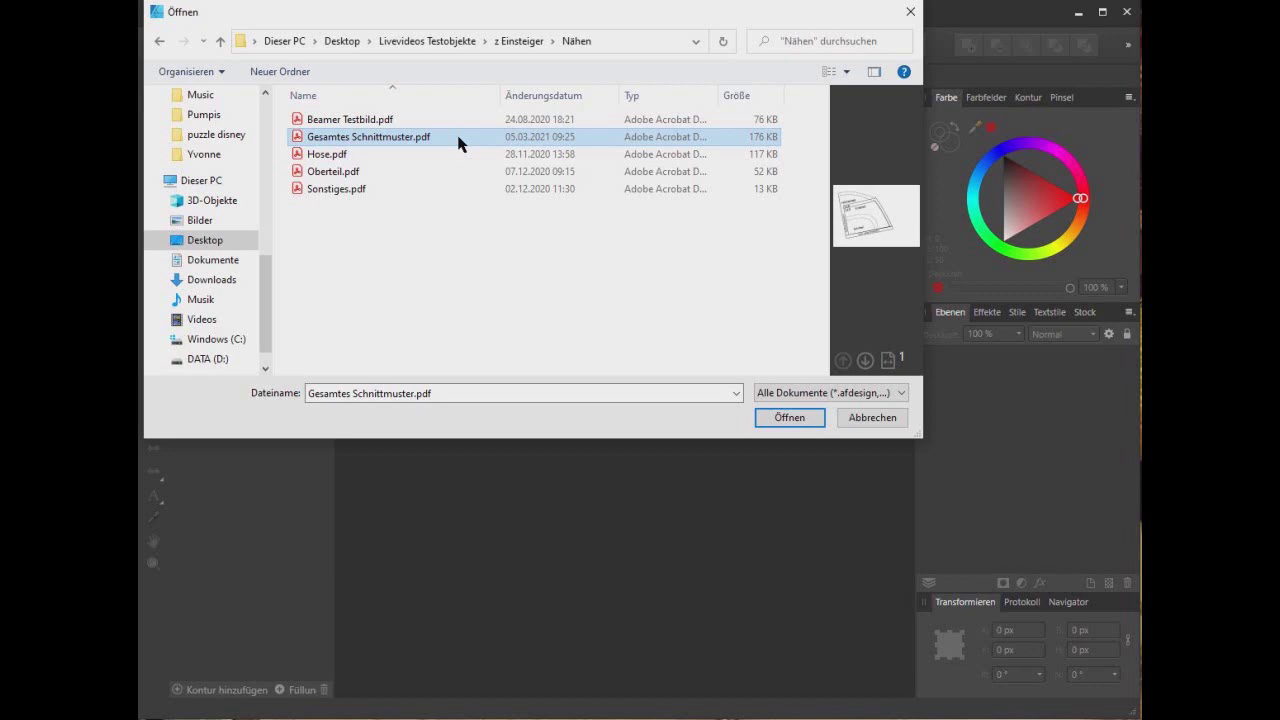
{"action": "left_click", "coordinate": [786, 417]}
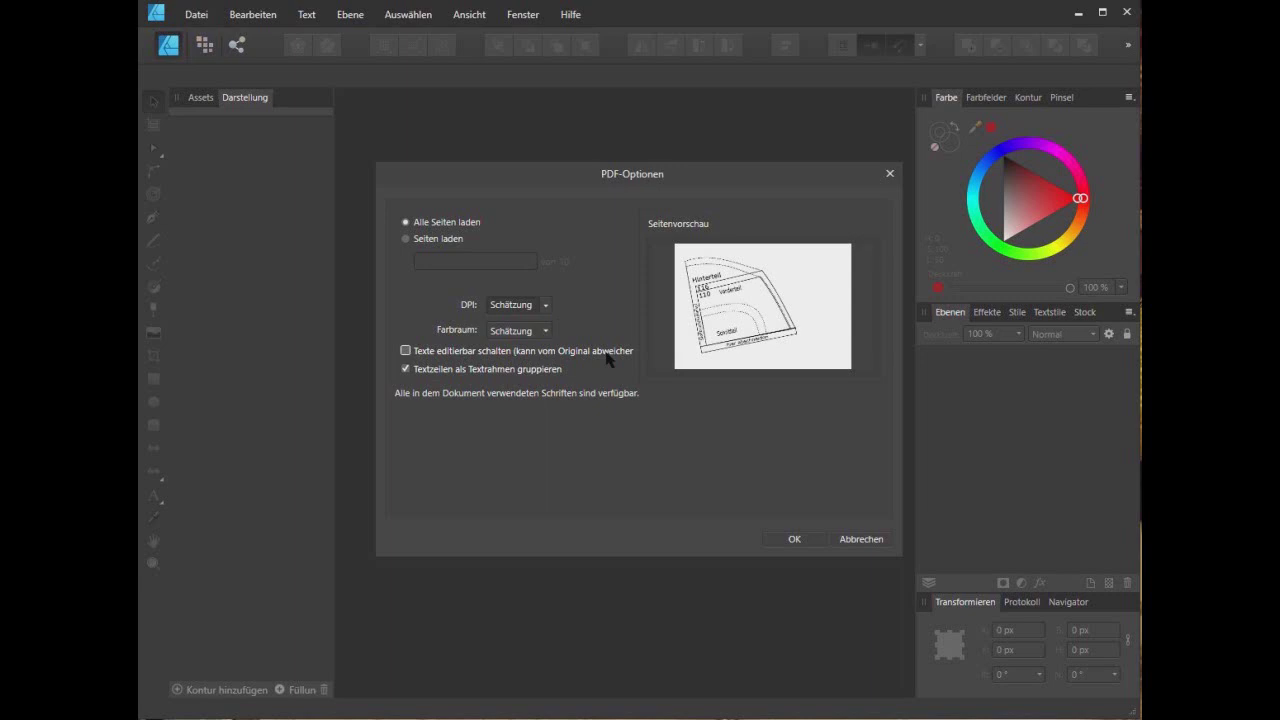
{"action": "left_click", "coordinate": [811, 539]}
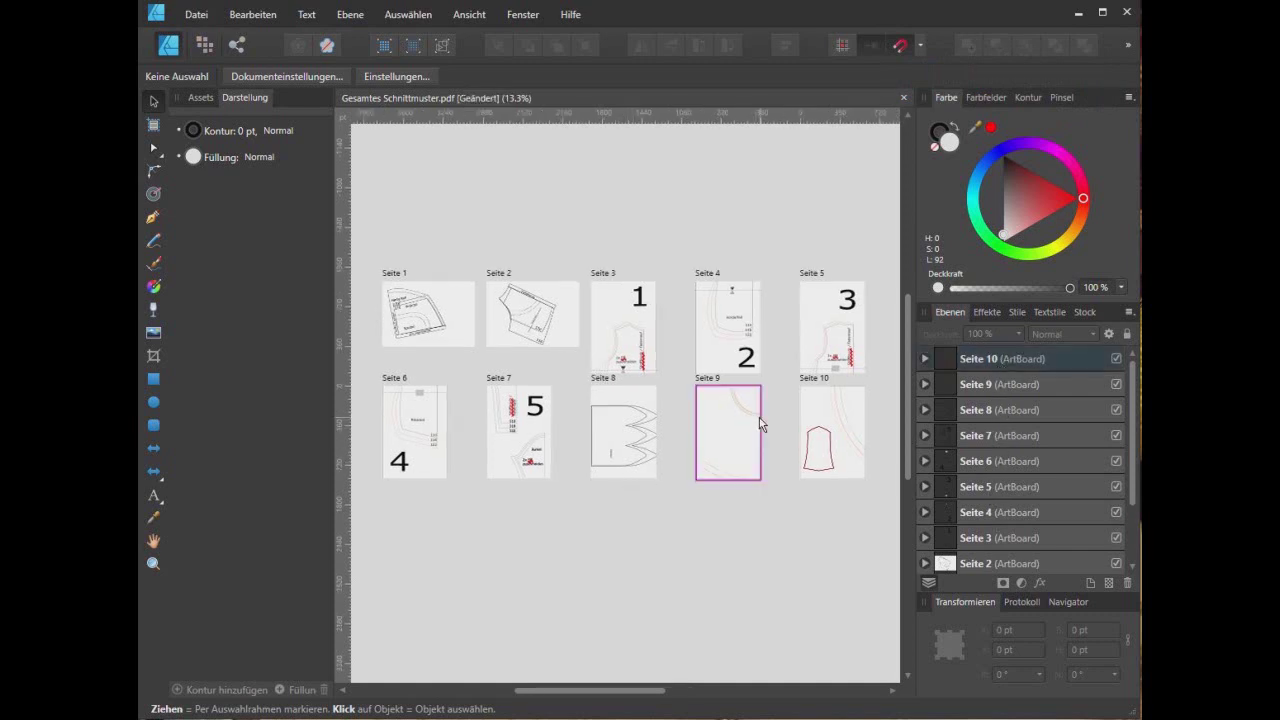
- Undo the accidental Stoffbruch / Fadenlauf text move and select the Seite 3 artboard
{"action": "scroll", "coordinate": [760, 424], "scroll_direction": "up", "scroll_amount": 2}
{"action": "scroll", "coordinate": [760, 424], "scroll_direction": "up", "scroll_amount": 1}
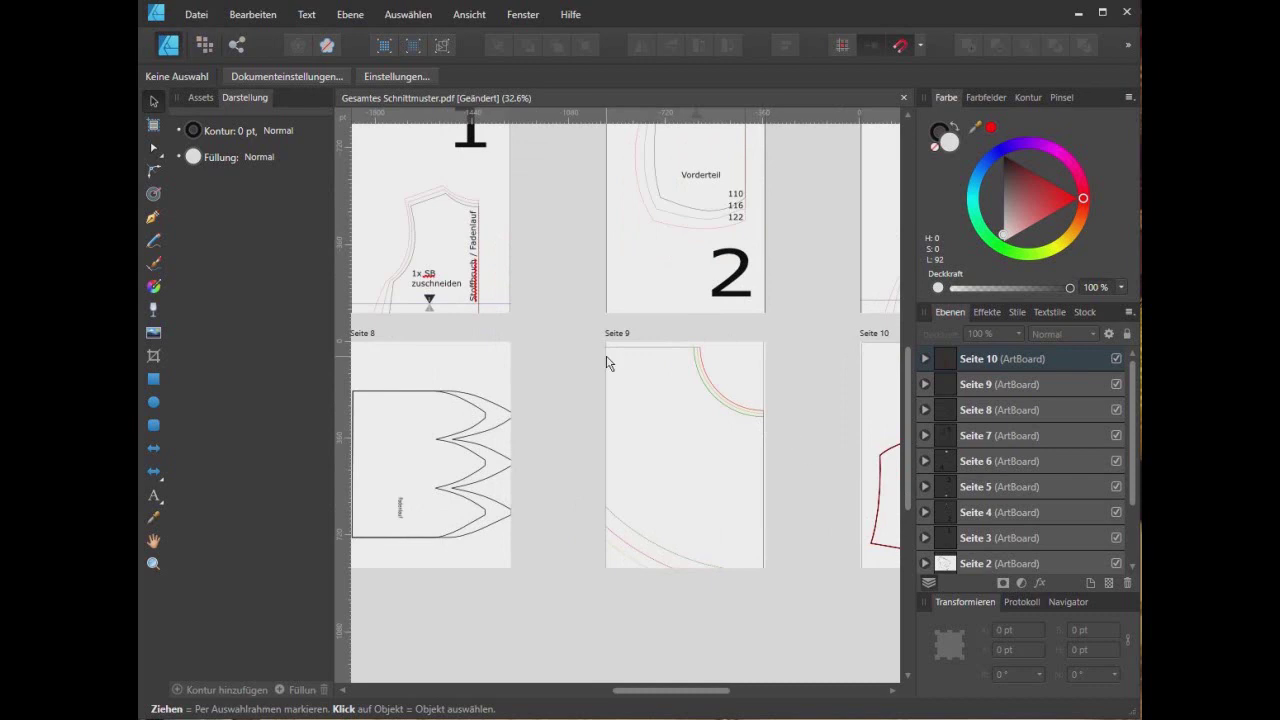
{"action": "scroll", "coordinate": [698, 328], "scroll_direction": "up", "scroll_amount": 3}
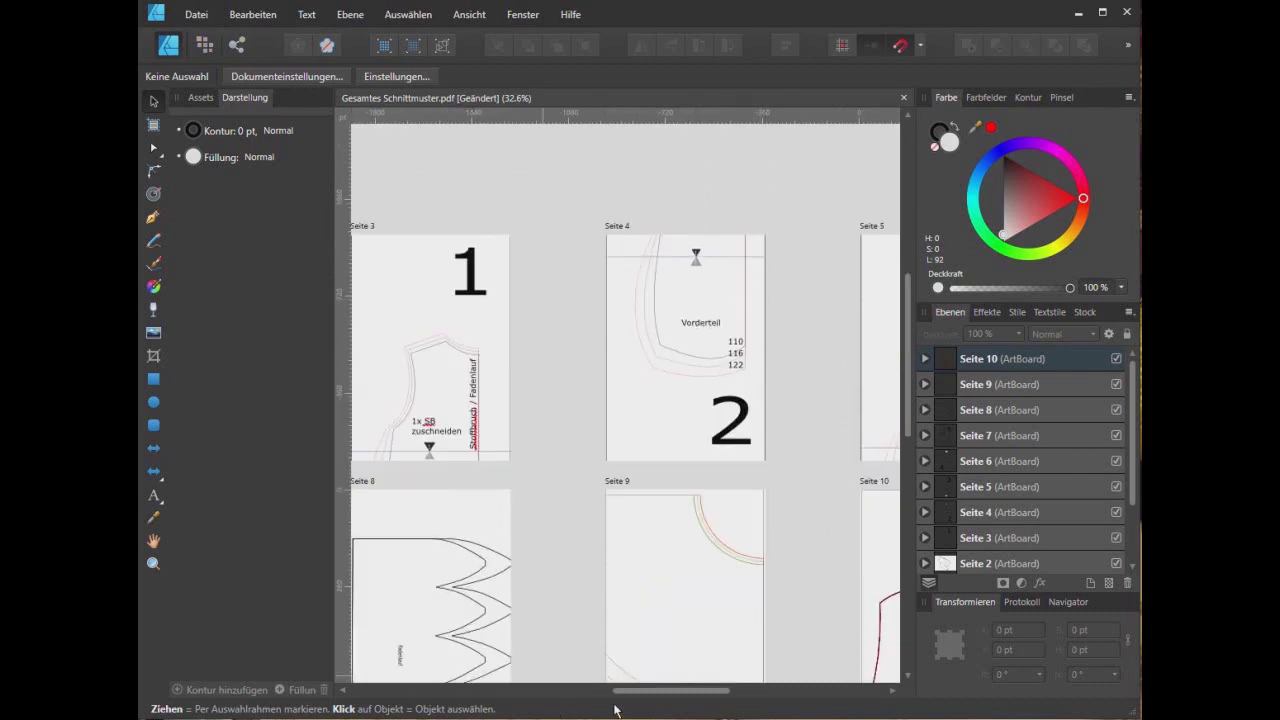
{"action": "mouse_move", "coordinate": [620, 690]}
{"action": "left_mouse_down"}
{"action": "mouse_move", "coordinate": [558, 692]}
{"action": "mouse_move", "coordinate": [632, 690]}
{"action": "left_mouse_up"}
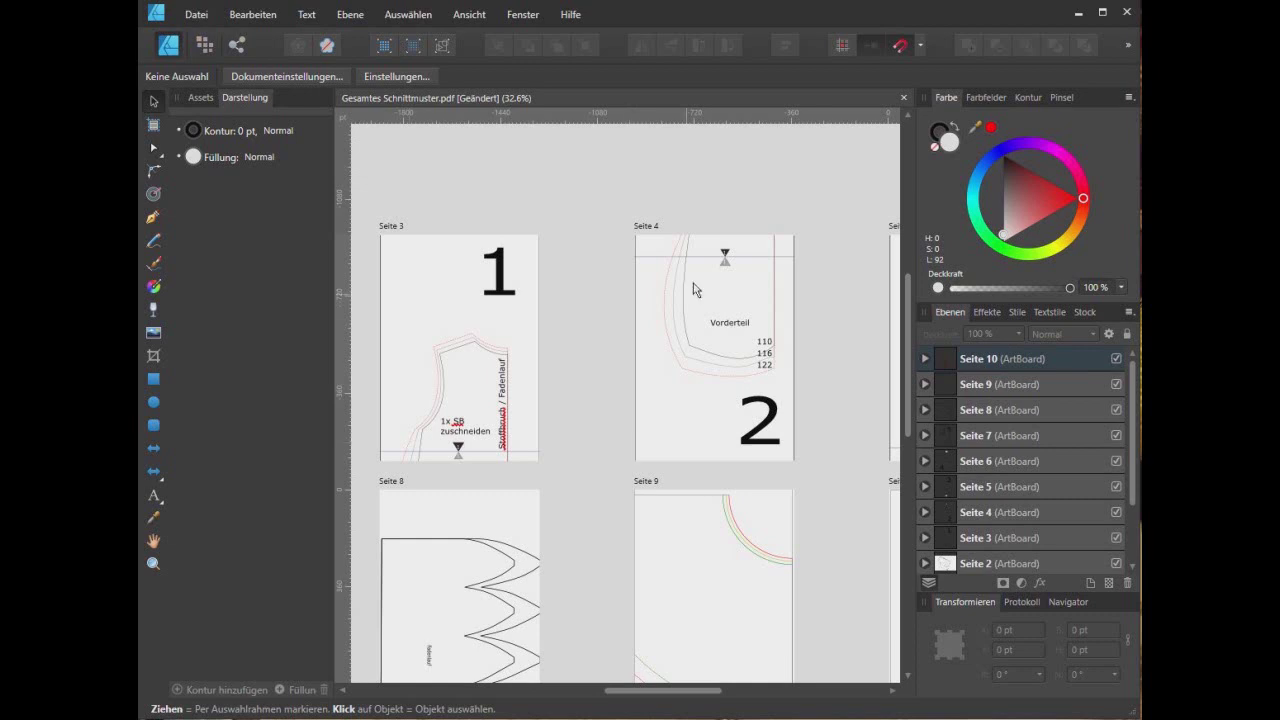
{"action": "left_click_drag", "start_coordinate": [513, 390], "coordinate": [630, 265]}
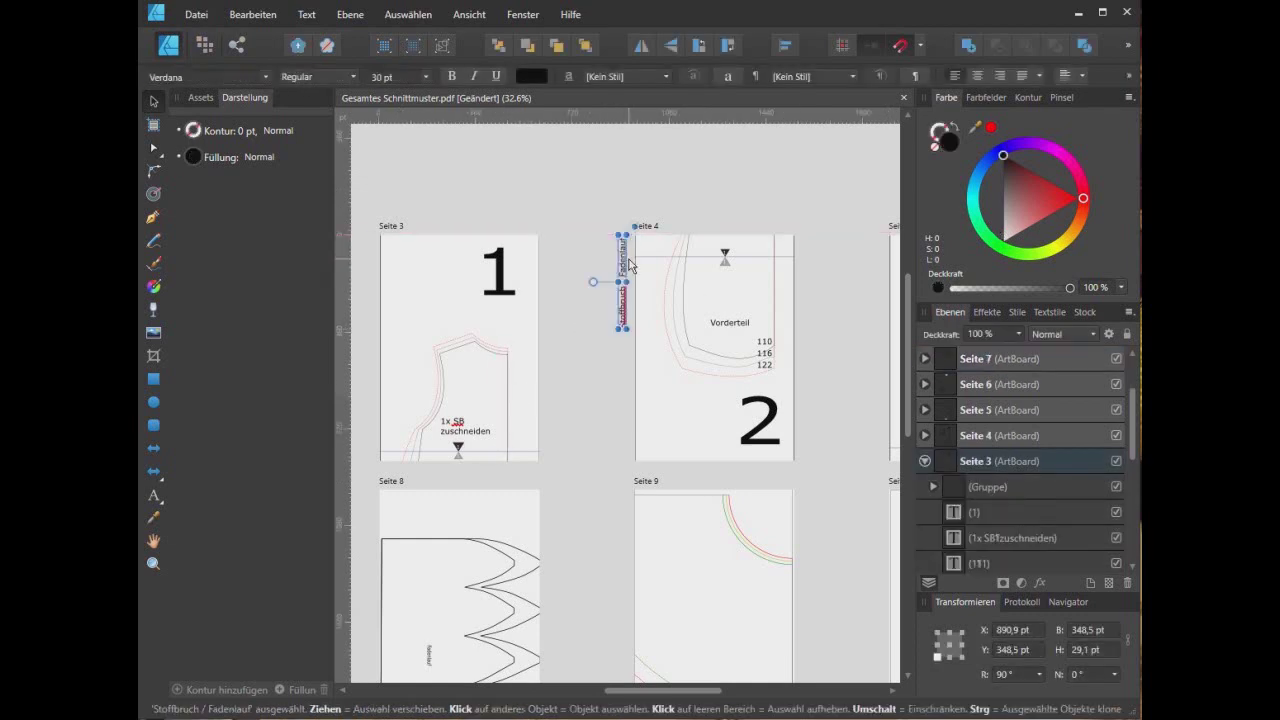
{"action": "key", "text": "ctrl+z"}
{"action": "left_click", "coordinate": [390, 229]}
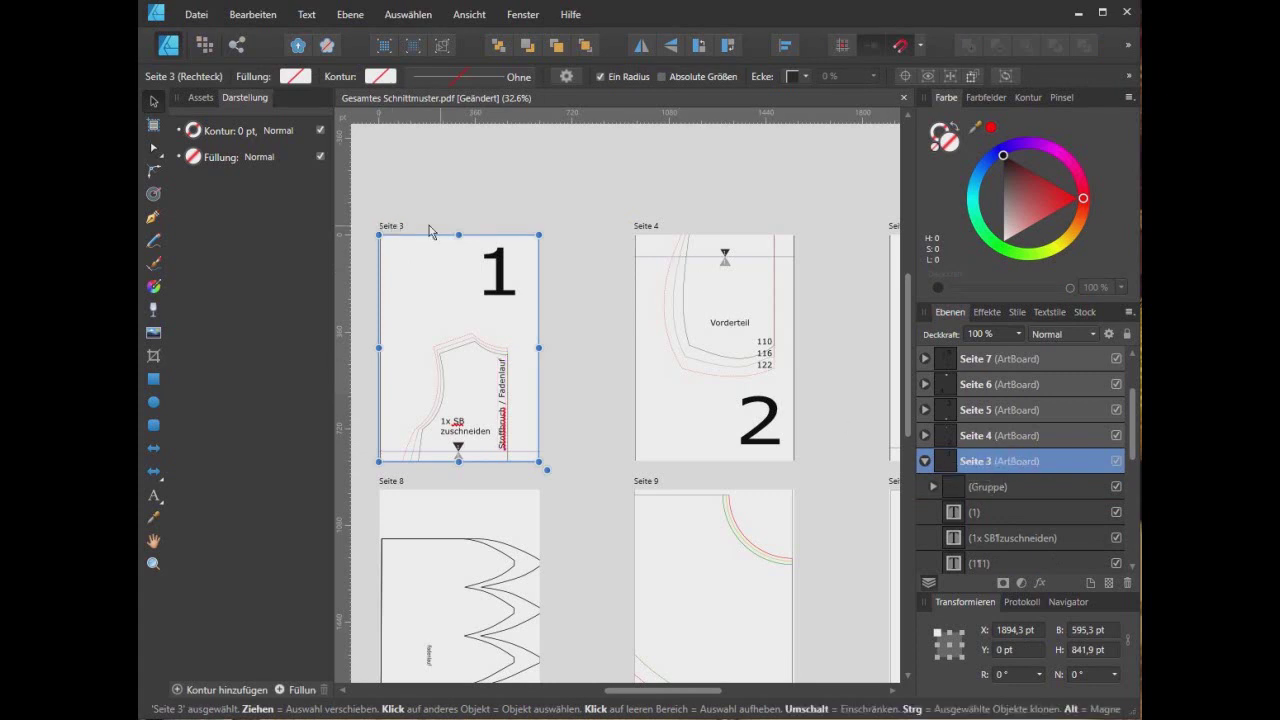
- Move Seite 3 above Seite 4 with triangles meeting, at X 2884.6 pt, Y 0 pt
{"action": "mouse_move", "coordinate": [401, 242]}
{"action": "left_mouse_down"}
{"action": "mouse_move", "coordinate": [681, 35]}
{"action": "mouse_move", "coordinate": [676, 355]}
{"action": "left_mouse_up"}
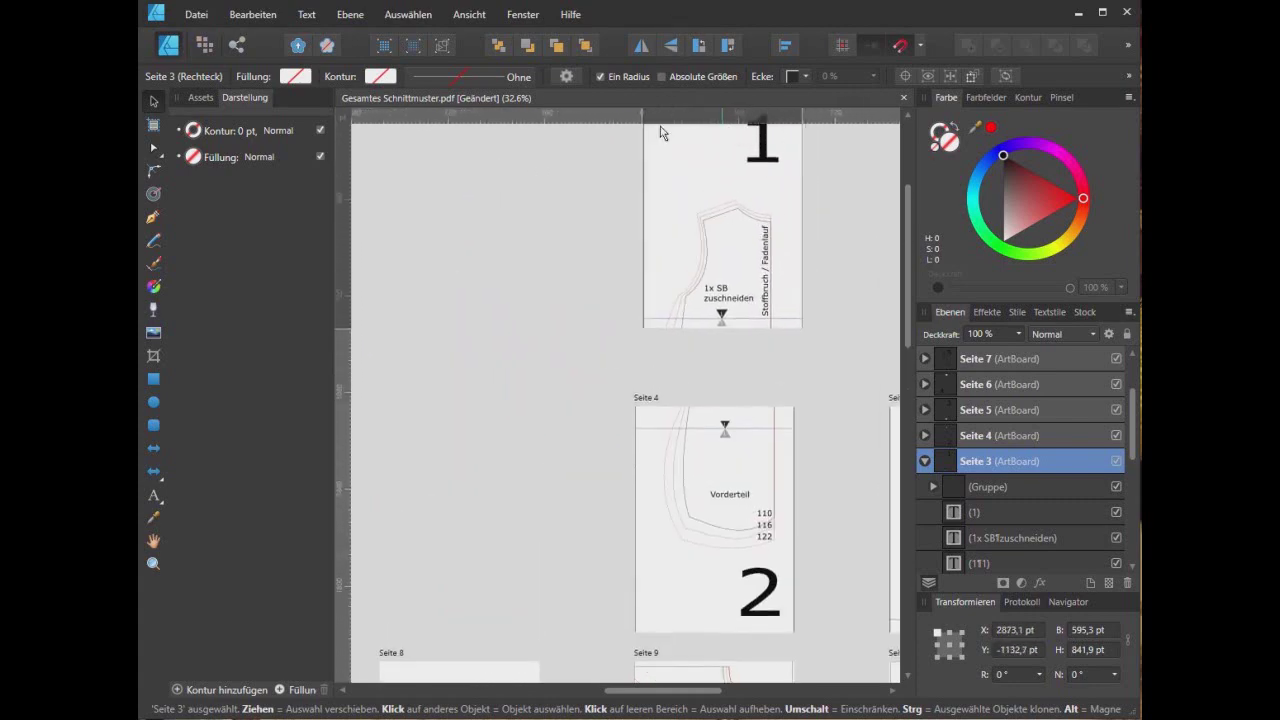
{"action": "scroll", "coordinate": [676, 355], "scroll_direction": "up", "scroll_amount": 5}
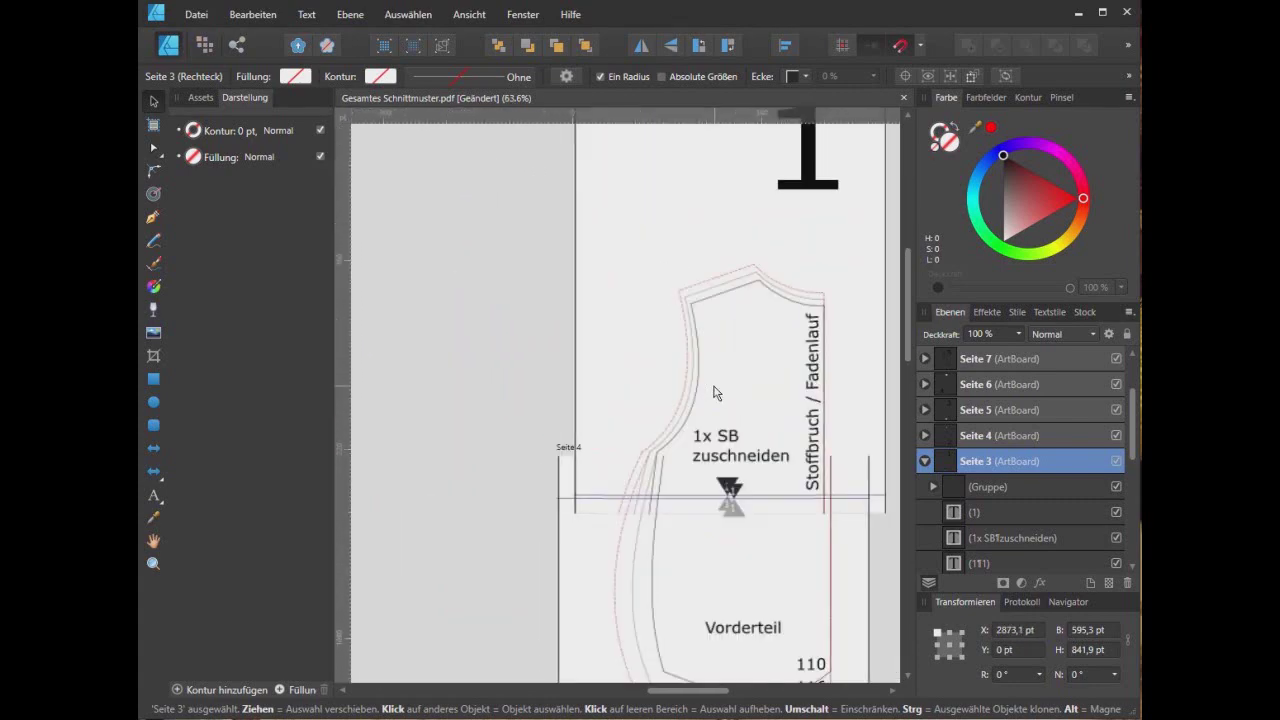
{"action": "left_click_drag", "start_coordinate": [543, 258], "coordinate": [549, 259]}
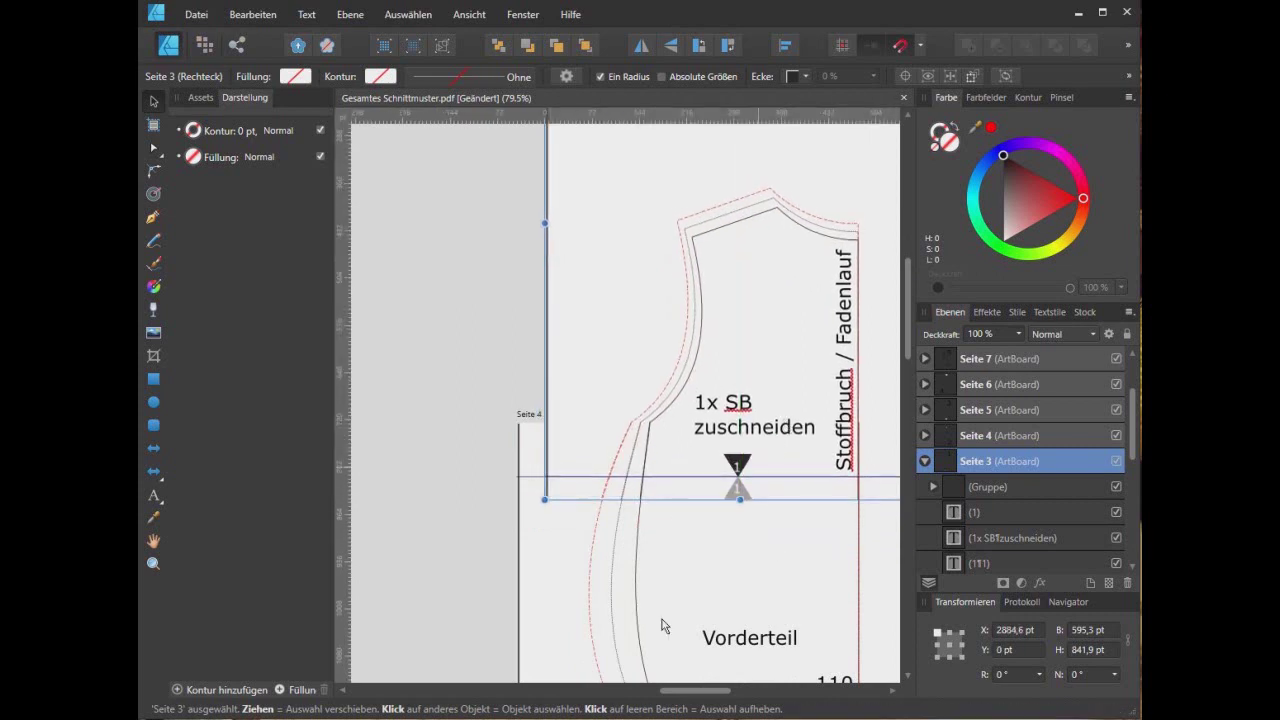
{"action": "left_click_drag", "start_coordinate": [674, 690], "coordinate": [778, 690]}
{"action": "scroll", "coordinate": [714, 580], "scroll_direction": "down", "scroll_amount": 2, "text": "ctrl"}
{"action": "scroll", "coordinate": [716, 579], "scroll_direction": "down", "scroll_amount": 2, "text": "ctrl"}
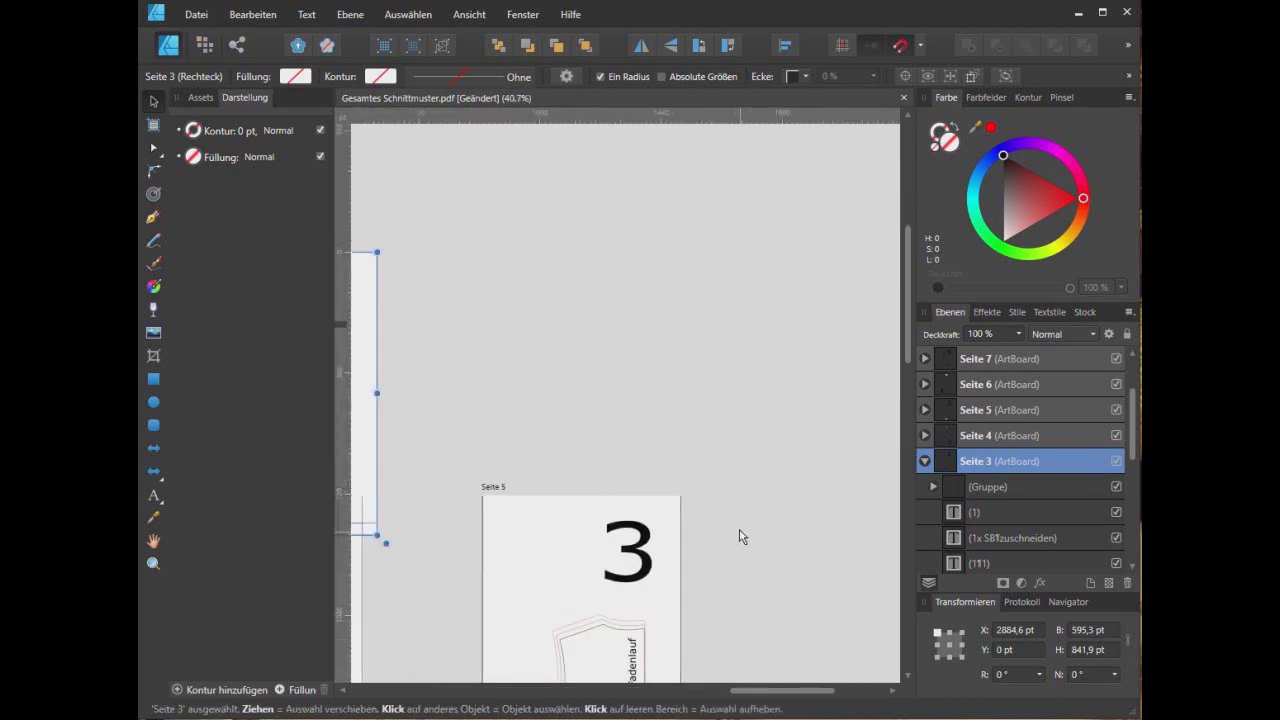
{"action": "scroll", "coordinate": [738, 535], "scroll_direction": "down", "scroll_amount": 3}
{"action": "scroll", "coordinate": [740, 537], "scroll_direction": "down", "scroll_amount": 3}
{"action": "scroll", "coordinate": [737, 534], "scroll_direction": "up", "scroll_amount": 1}
{"action": "left_click_drag", "start_coordinate": [776, 690], "coordinate": [427, 651]}
{"action": "left_click", "coordinate": [627, 464]}
- Move Seite 6 beneath Seite 5 with grey squares aligned, at X 3772.8 pt, Y 1452.6 pt
{"action": "left_click", "coordinate": [864, 457]}
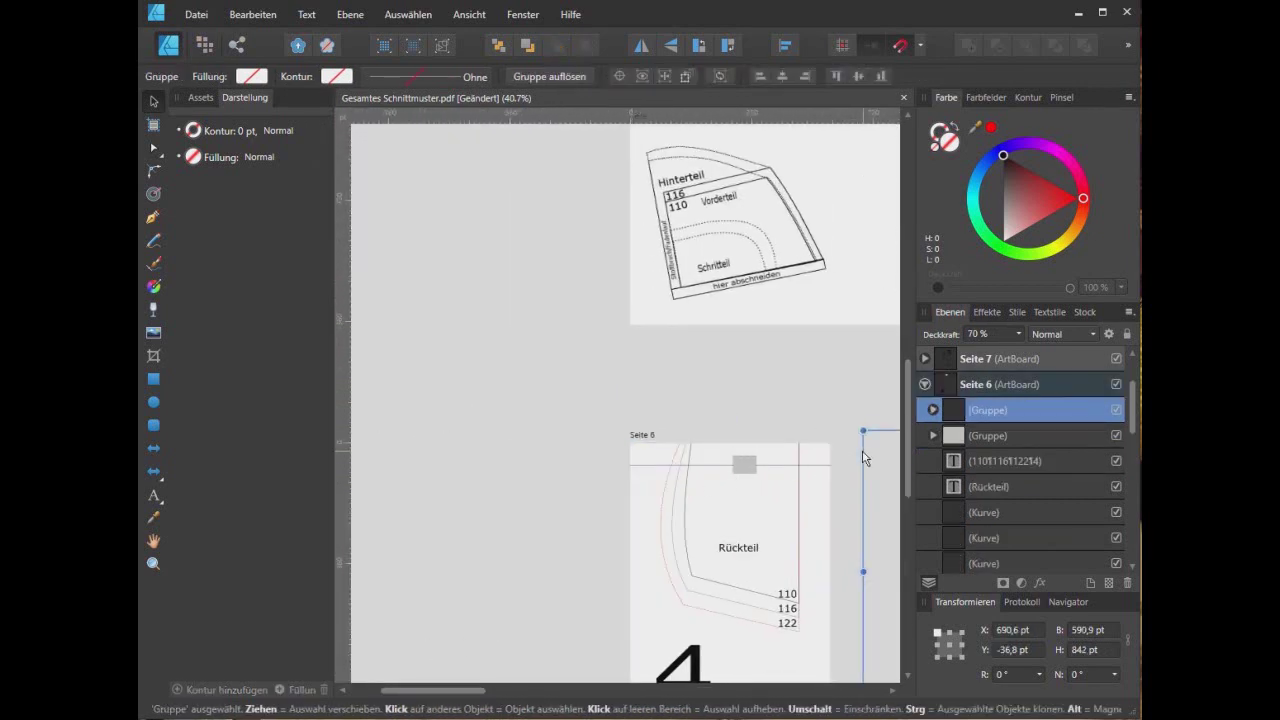
{"action": "left_click", "coordinate": [645, 435]}
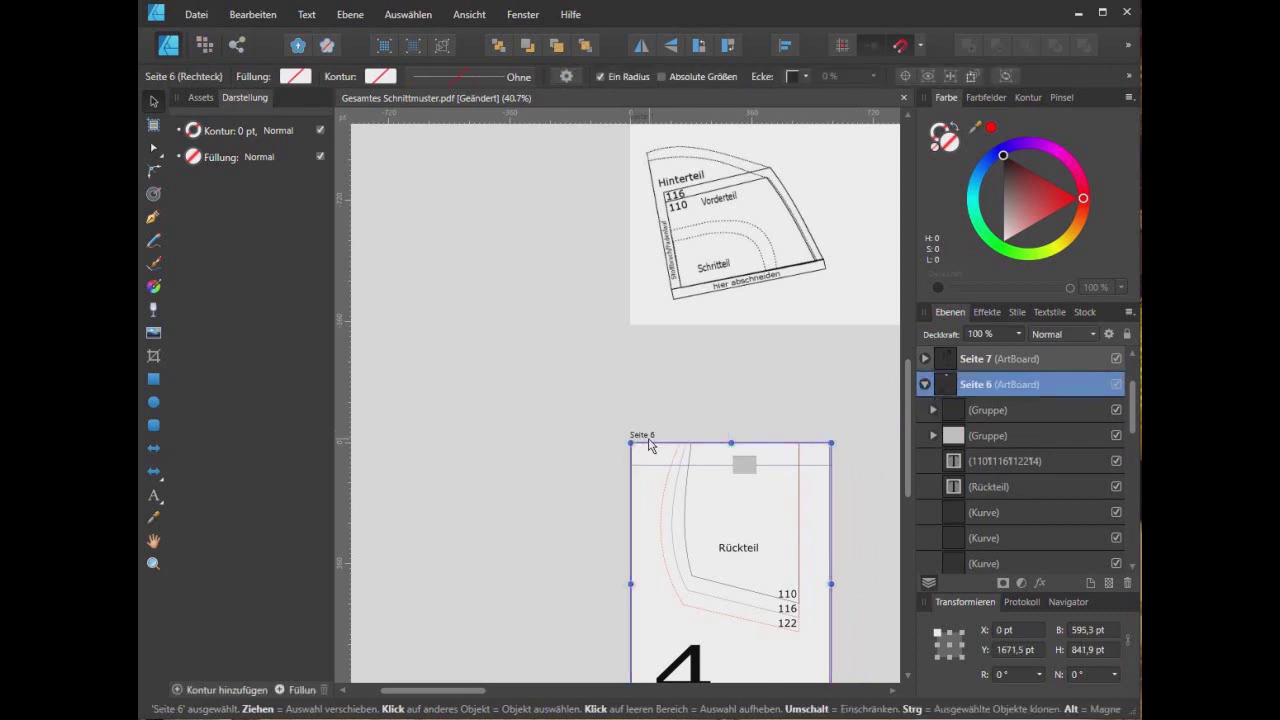
{"action": "left_click_drag", "start_coordinate": [655, 441], "coordinate": [884, 367]}
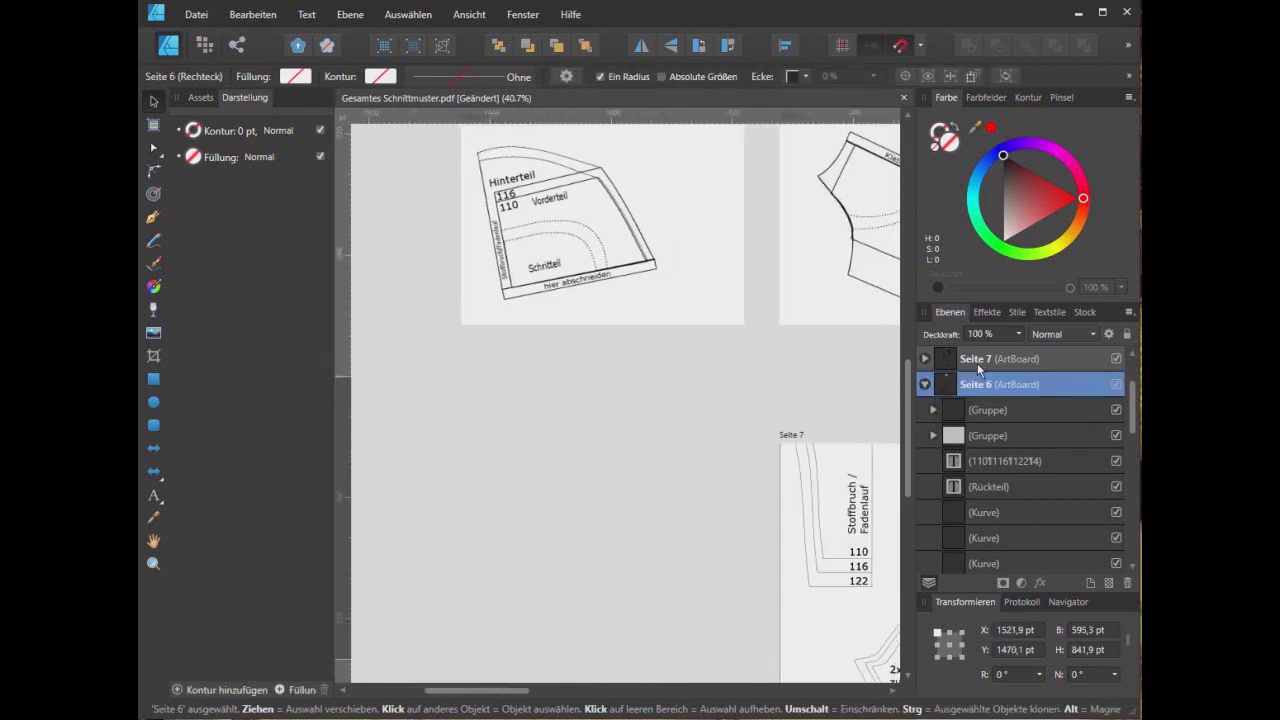
{"action": "scroll", "coordinate": [875, 370], "scroll_direction": "down", "scroll_amount": 2, "text": "ctrl"}
{"action": "left_click_drag", "start_coordinate": [531, 690], "coordinate": [730, 690]}
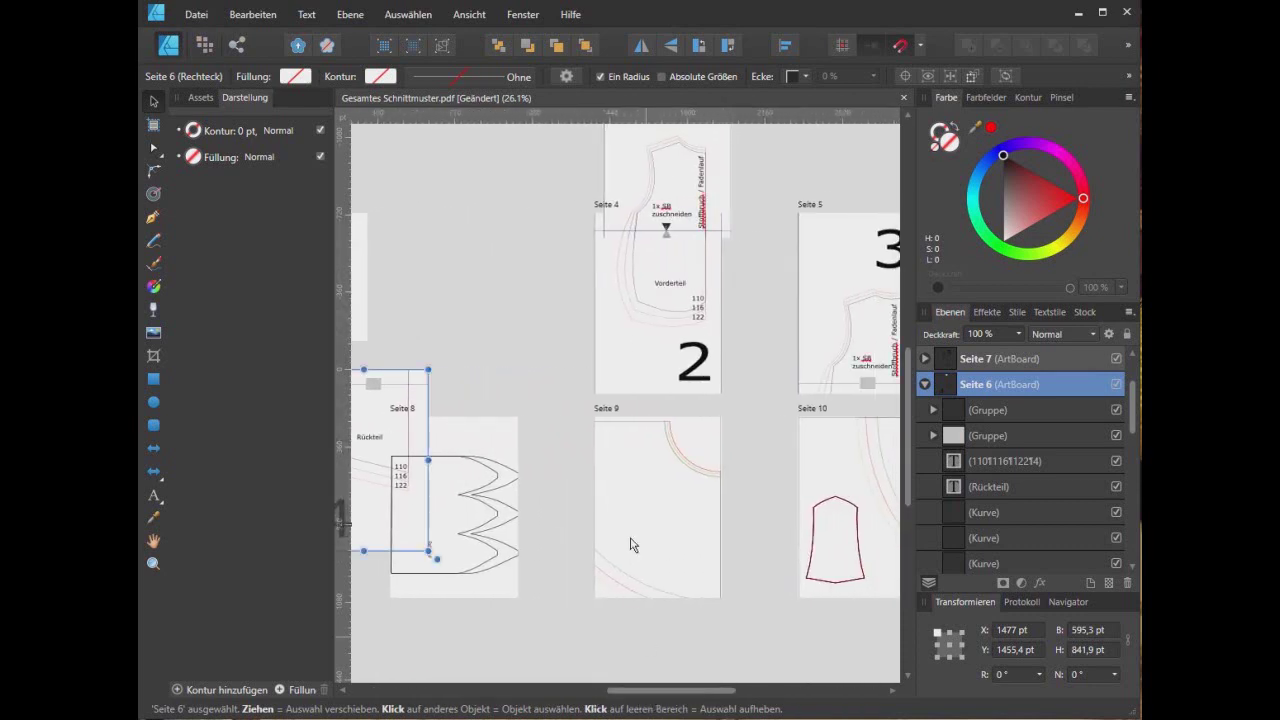
{"action": "left_click_drag", "start_coordinate": [399, 377], "coordinate": [857, 380]}
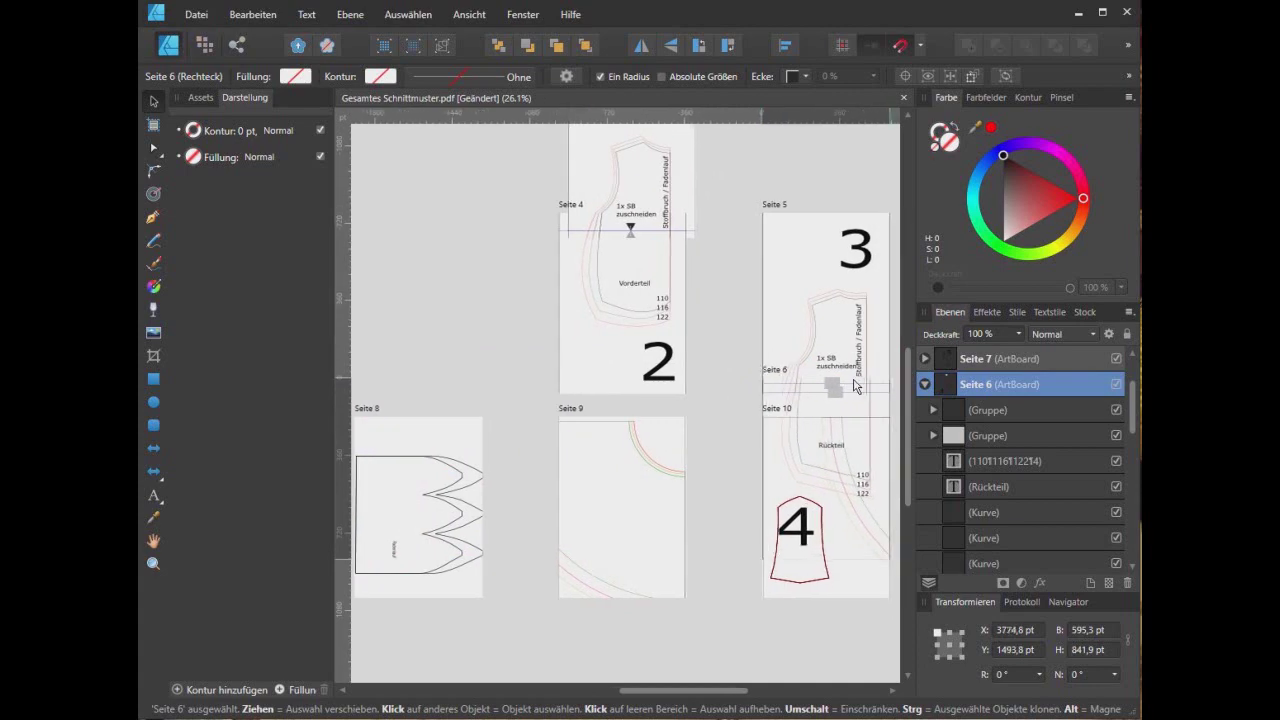
{"action": "scroll", "coordinate": [857, 380], "scroll_direction": "up", "scroll_amount": 6}
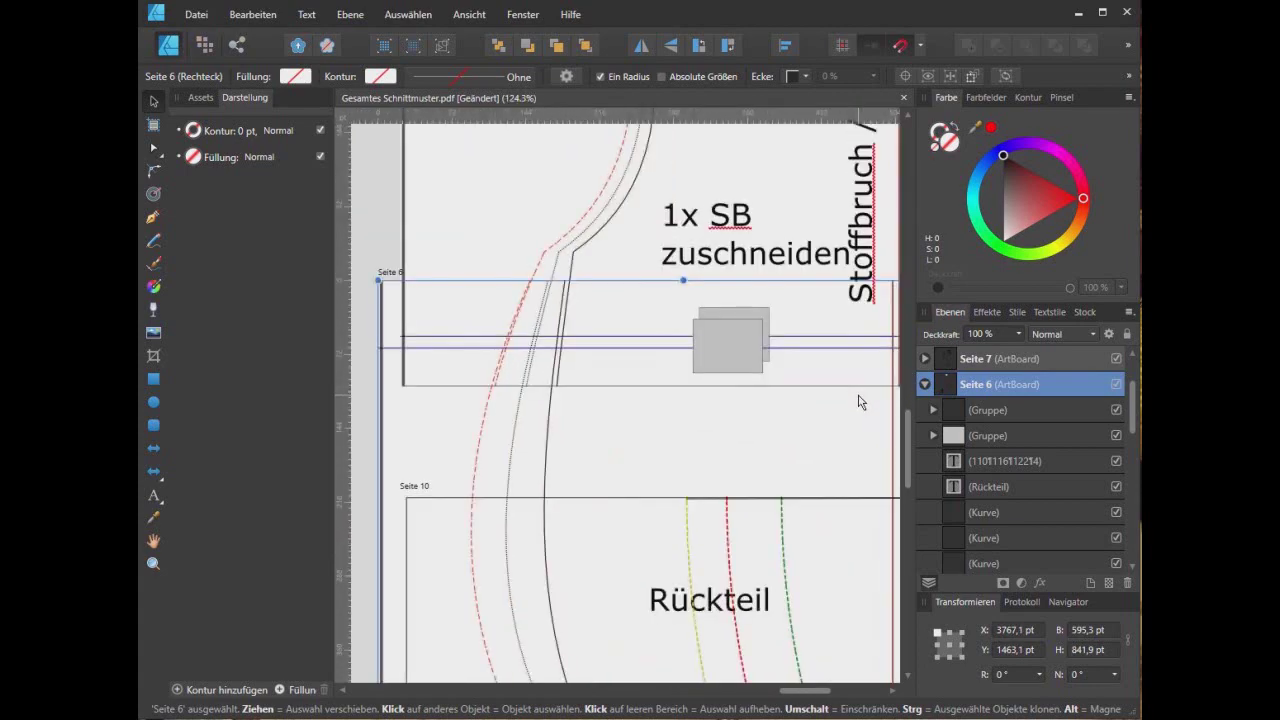
{"action": "left_click_drag", "start_coordinate": [388, 285], "coordinate": [394, 266]}
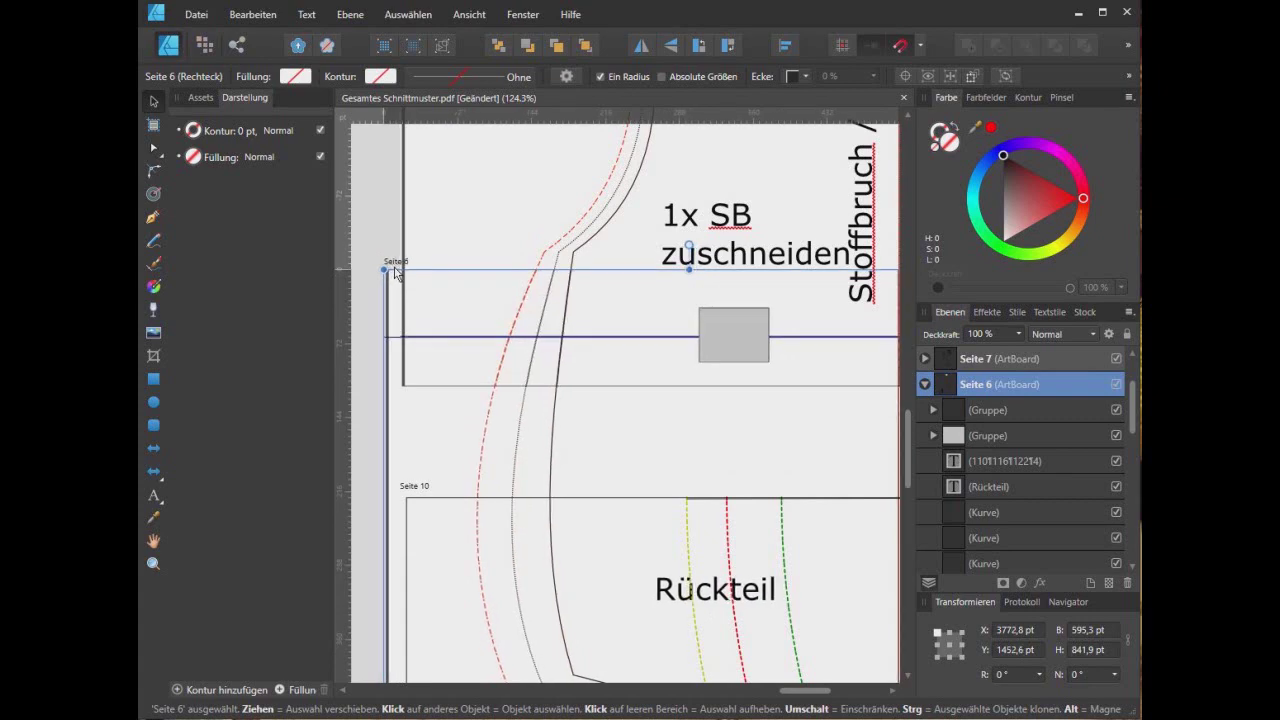
{"action": "left_click", "coordinate": [560, 520]}
{"action": "scroll", "coordinate": [617, 477], "scroll_direction": "down", "scroll_amount": 4}
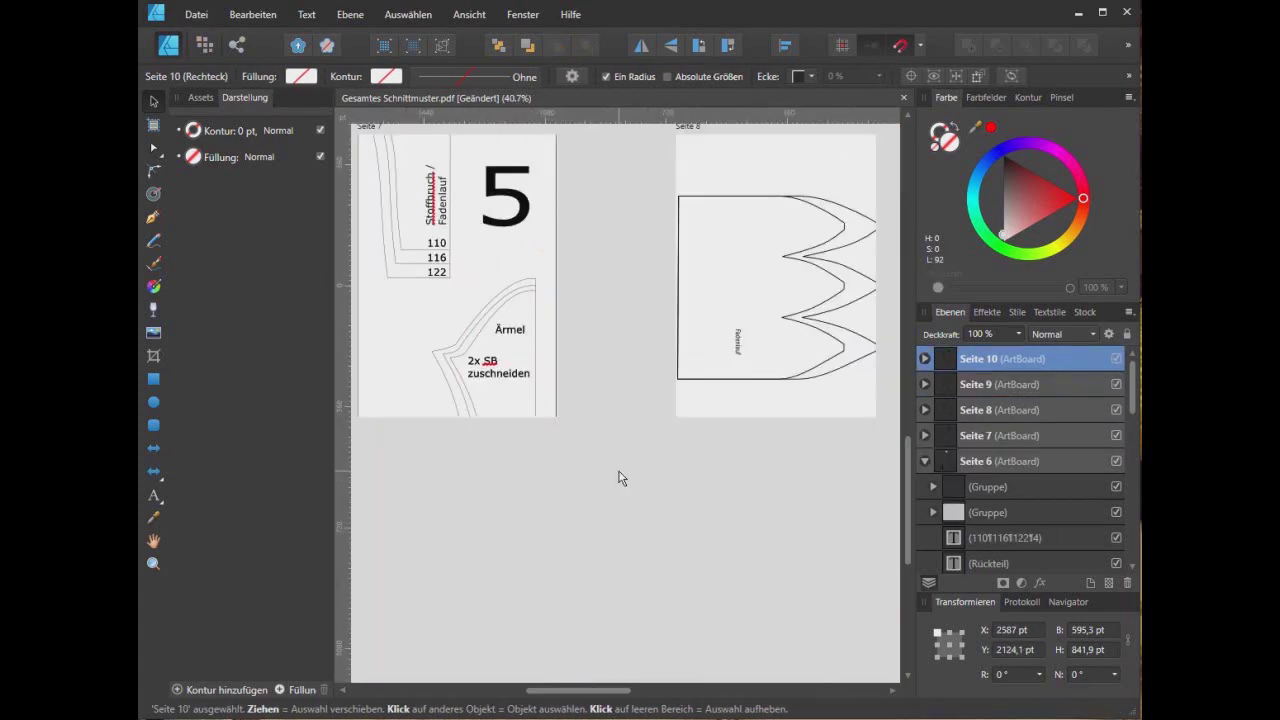
- Deselect everything and collapse Seite 6 and Seite 3 in the Ebenen panel
{"action": "scroll", "coordinate": [617, 477], "scroll_direction": "down", "scroll_amount": 2}
{"action": "scroll", "coordinate": [617, 477], "scroll_direction": "down", "scroll_amount": 2}
{"action": "scroll", "coordinate": [617, 477], "scroll_direction": "down", "scroll_amount": 2}
{"action": "scroll", "coordinate": [618, 478], "scroll_direction": "up", "scroll_amount": 1}
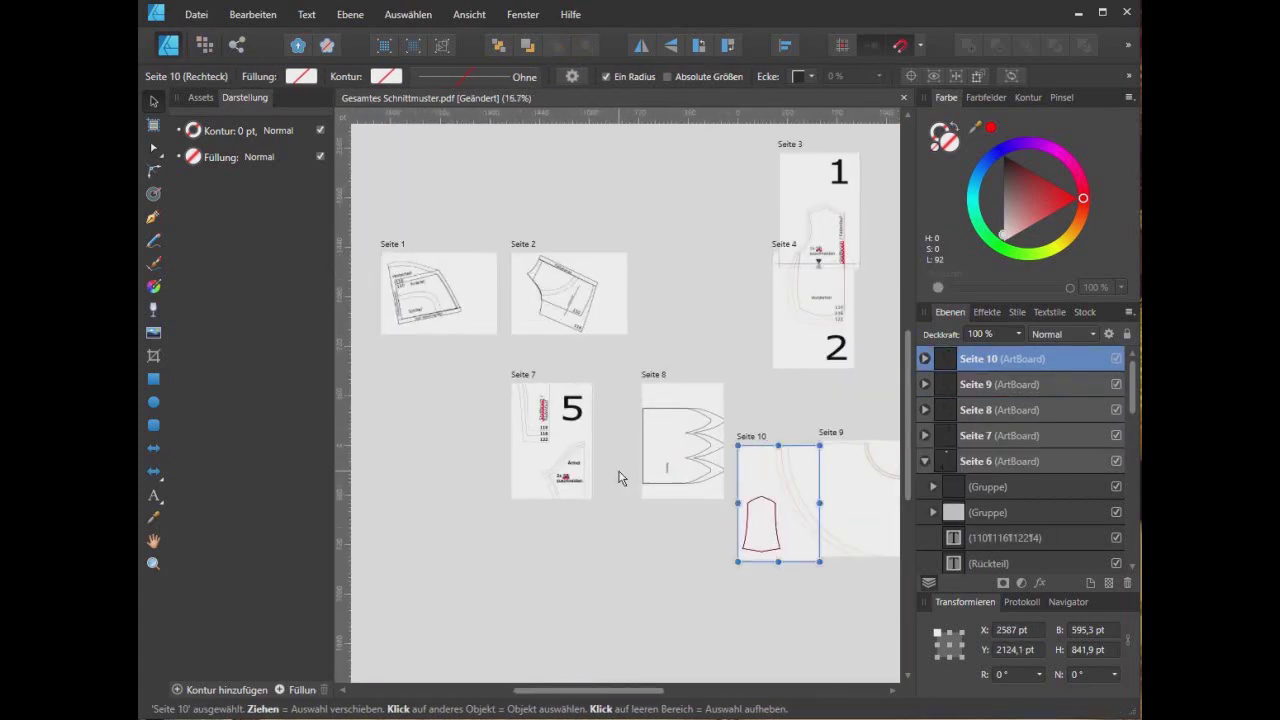
{"action": "left_click_drag", "start_coordinate": [620, 690], "coordinate": [725, 690]}
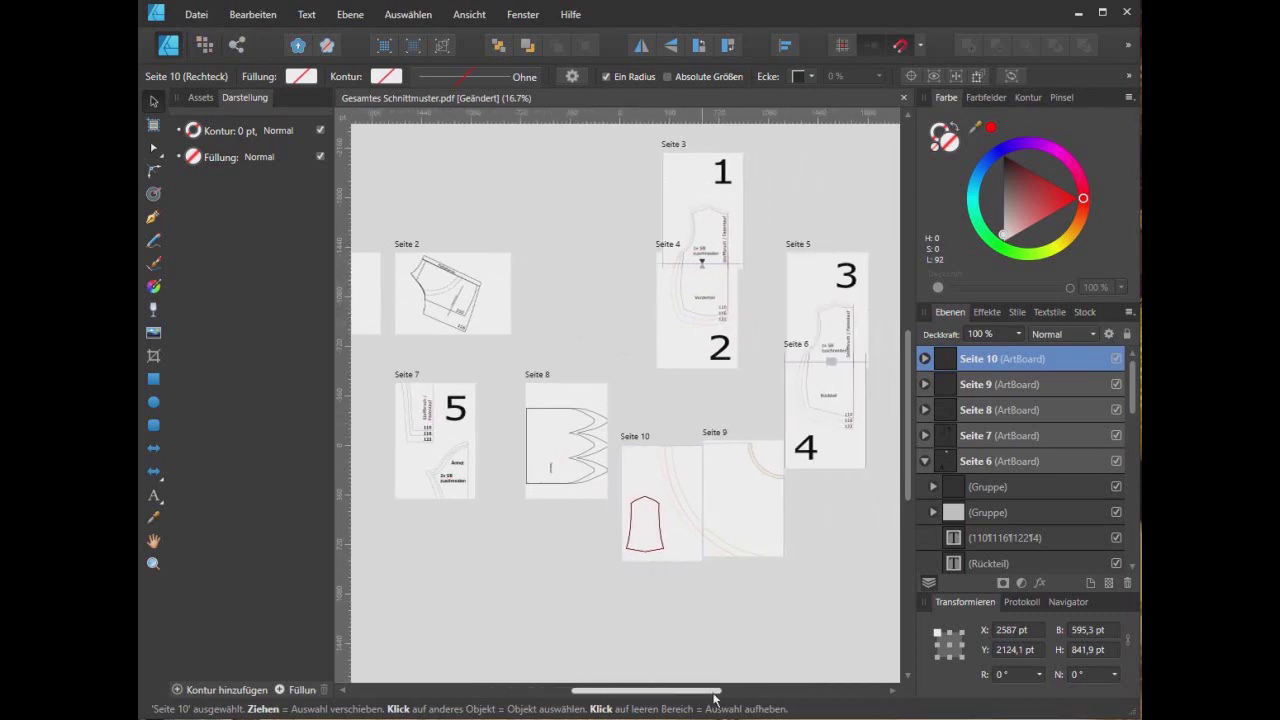
{"action": "left_click", "coordinate": [769, 549]}
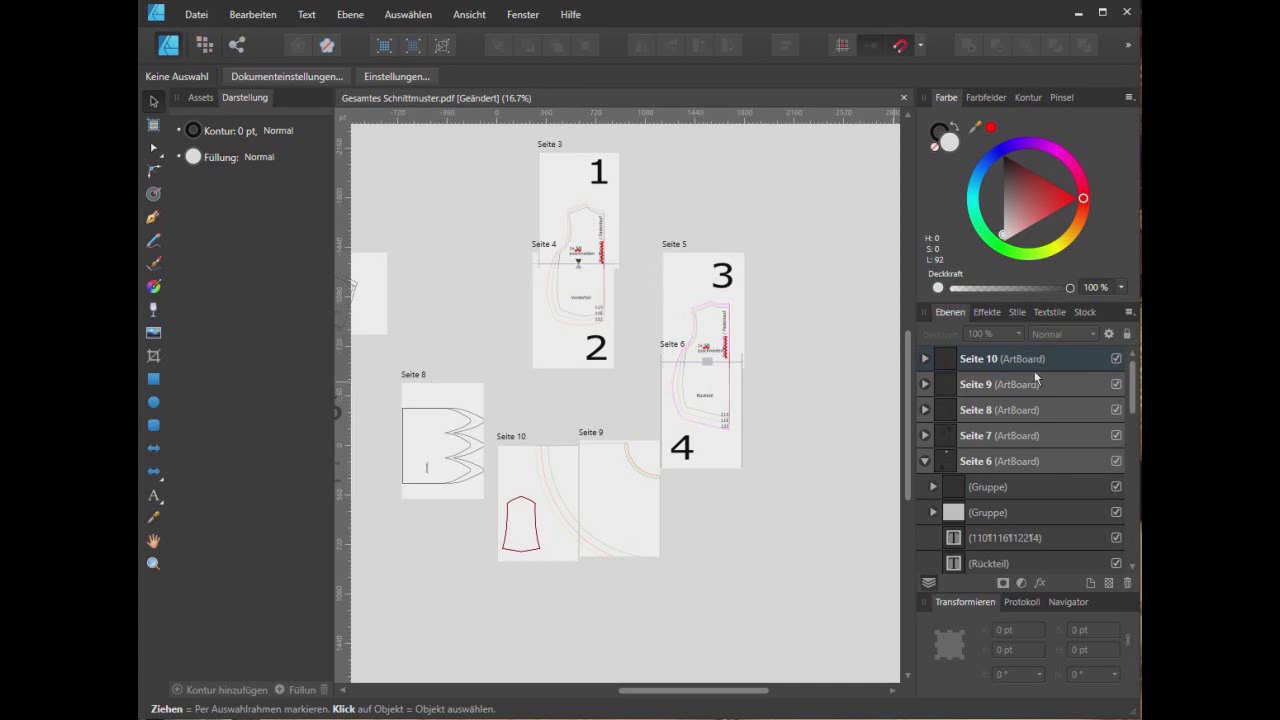
{"action": "left_click", "coordinate": [924, 461]}
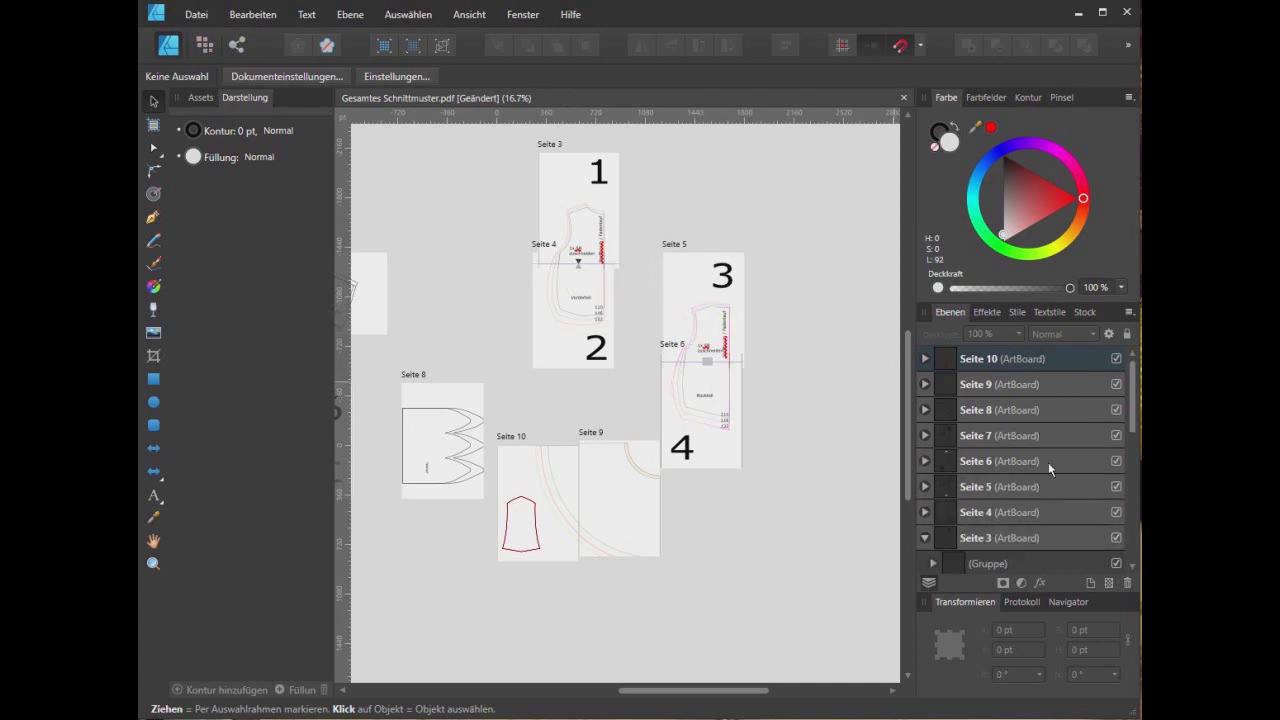
{"action": "left_click", "coordinate": [924, 539]}
{"action": "scroll", "coordinate": [1060, 475], "scroll_direction": "down", "scroll_amount": 3}
{"action": "scroll", "coordinate": [1061, 467], "scroll_direction": "up", "scroll_amount": 3}
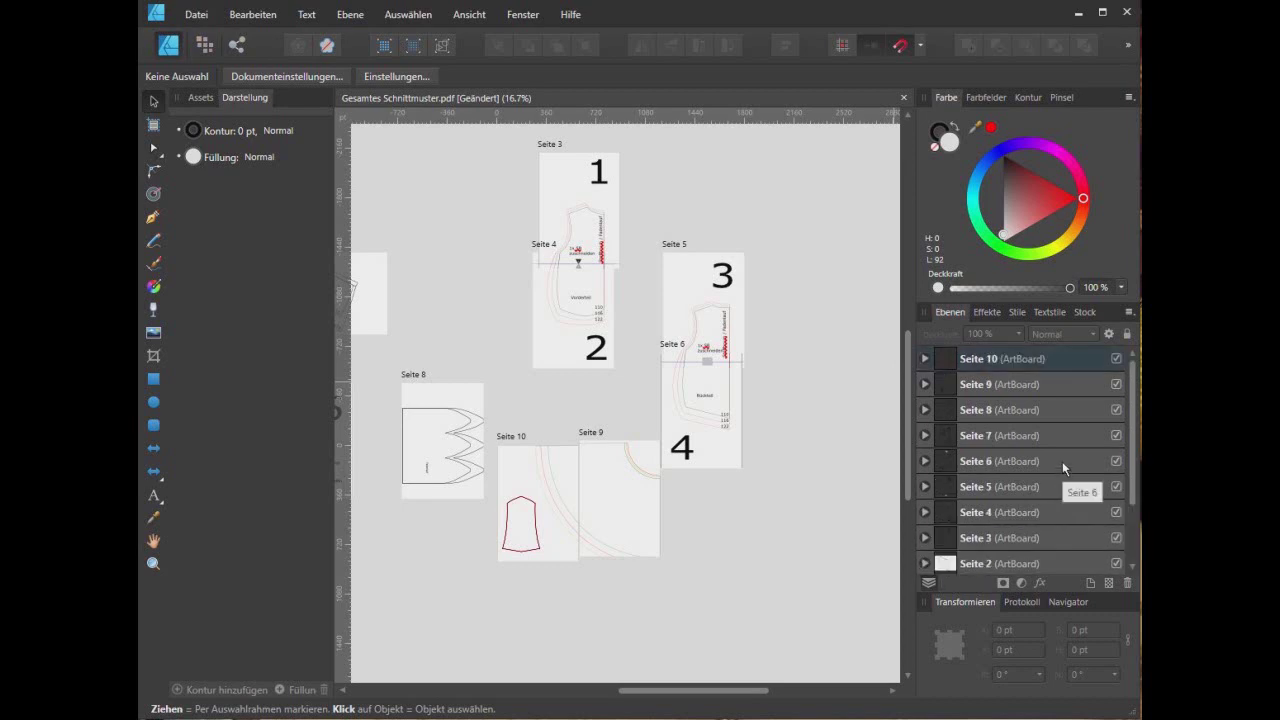
- Delete the Seite 10 artboard keeping its objects, and group the 106 pieces
{"action": "right_click", "coordinate": [1037, 362]}
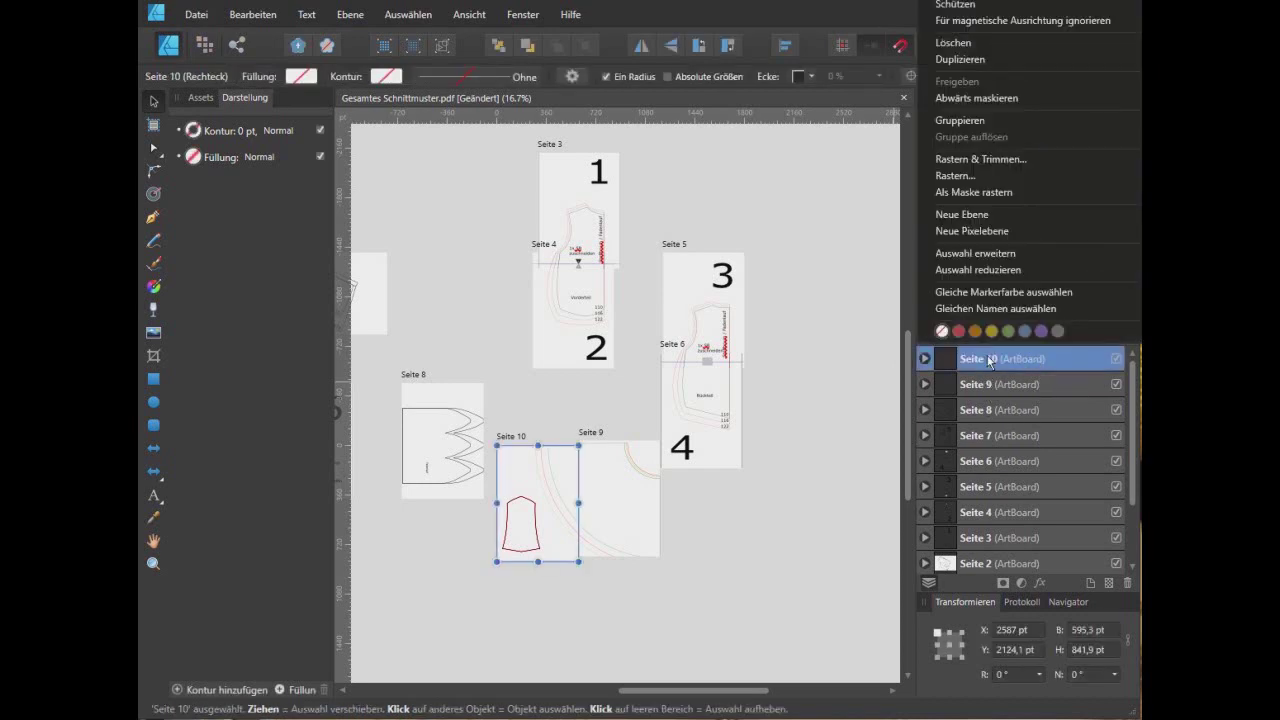
{"action": "left_click", "coordinate": [975, 44]}
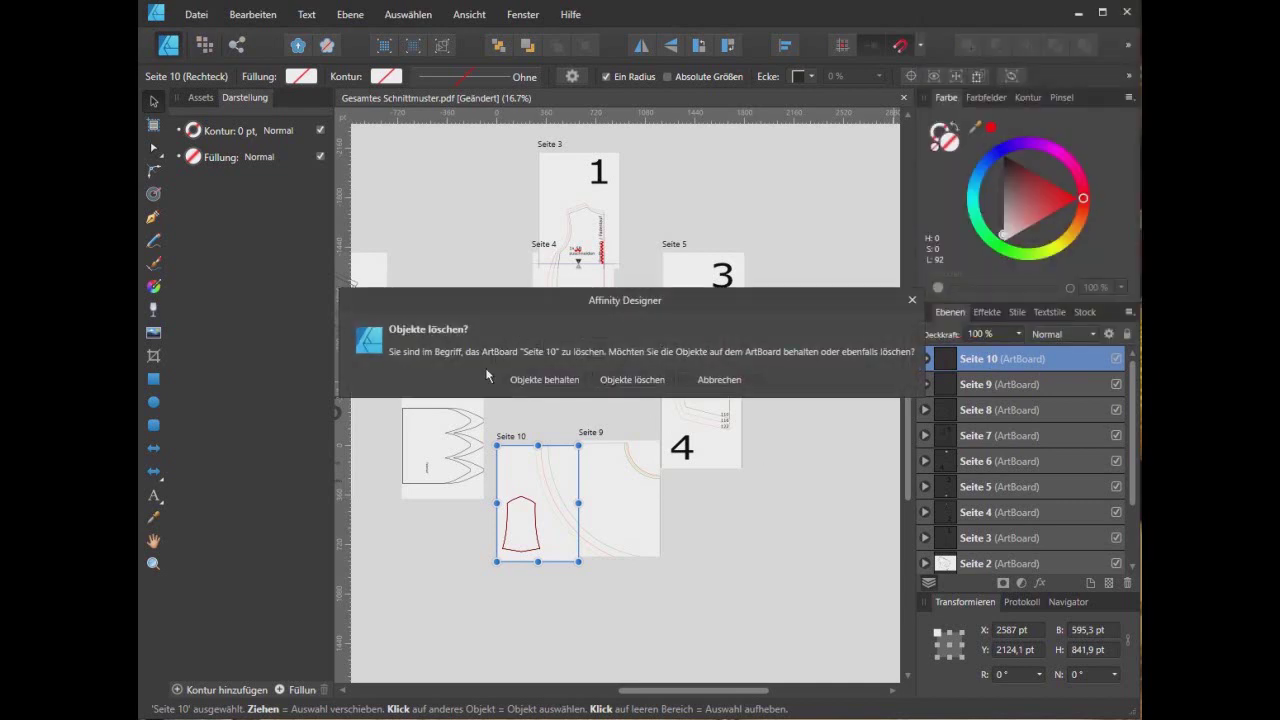
{"action": "left_click", "coordinate": [563, 380]}
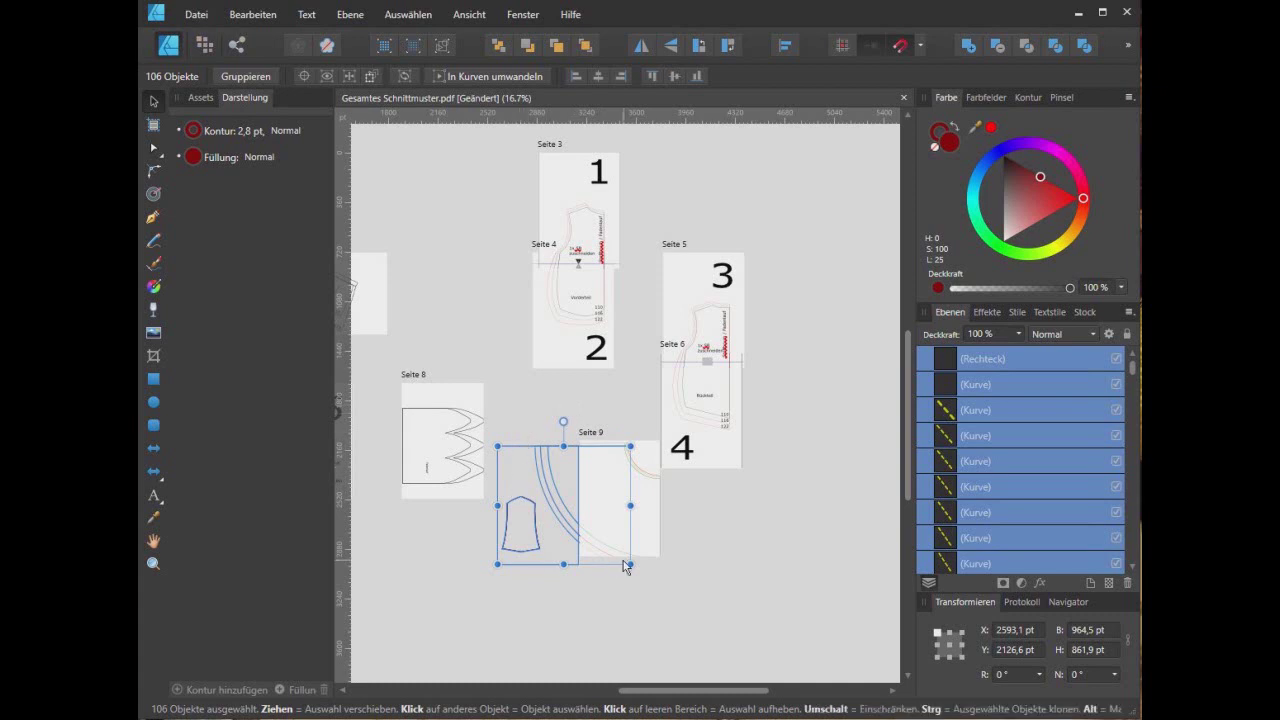
{"action": "key", "text": "ctrl+g"}
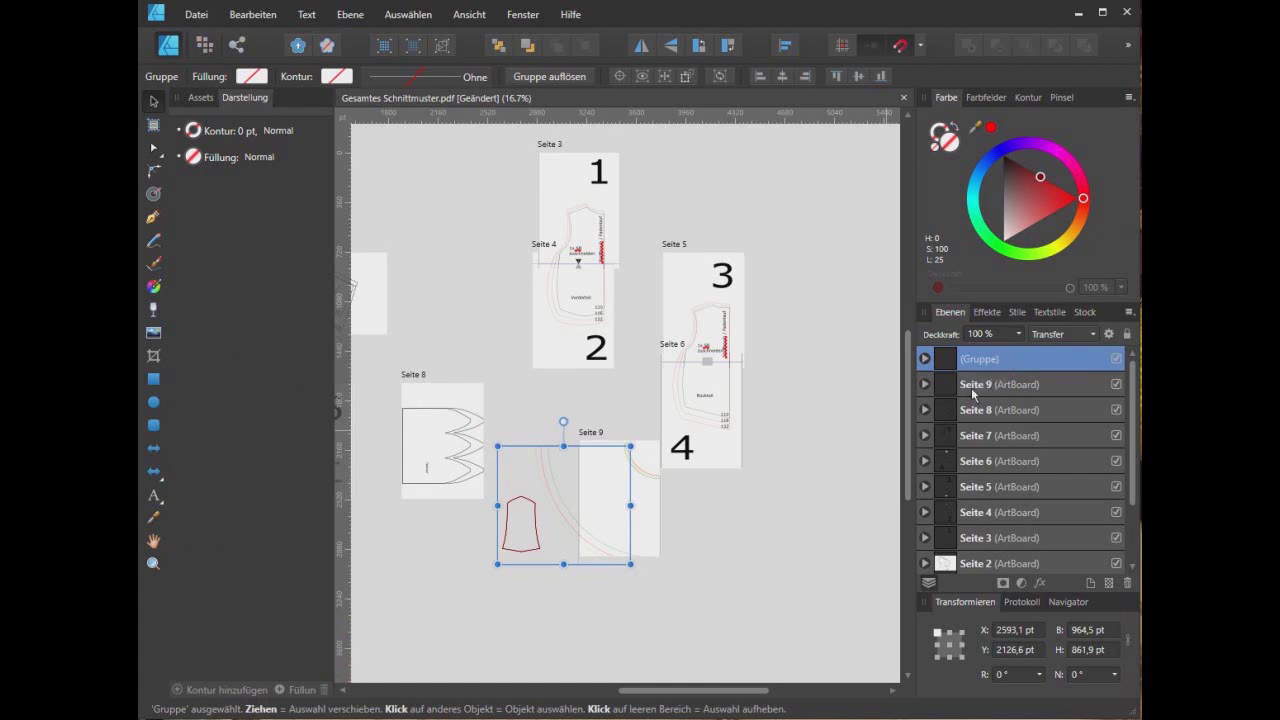
- Delete the Seite 9 artboard keeping its objects, and group the leftover pieces
{"action": "left_click", "coordinate": [1020, 390]}
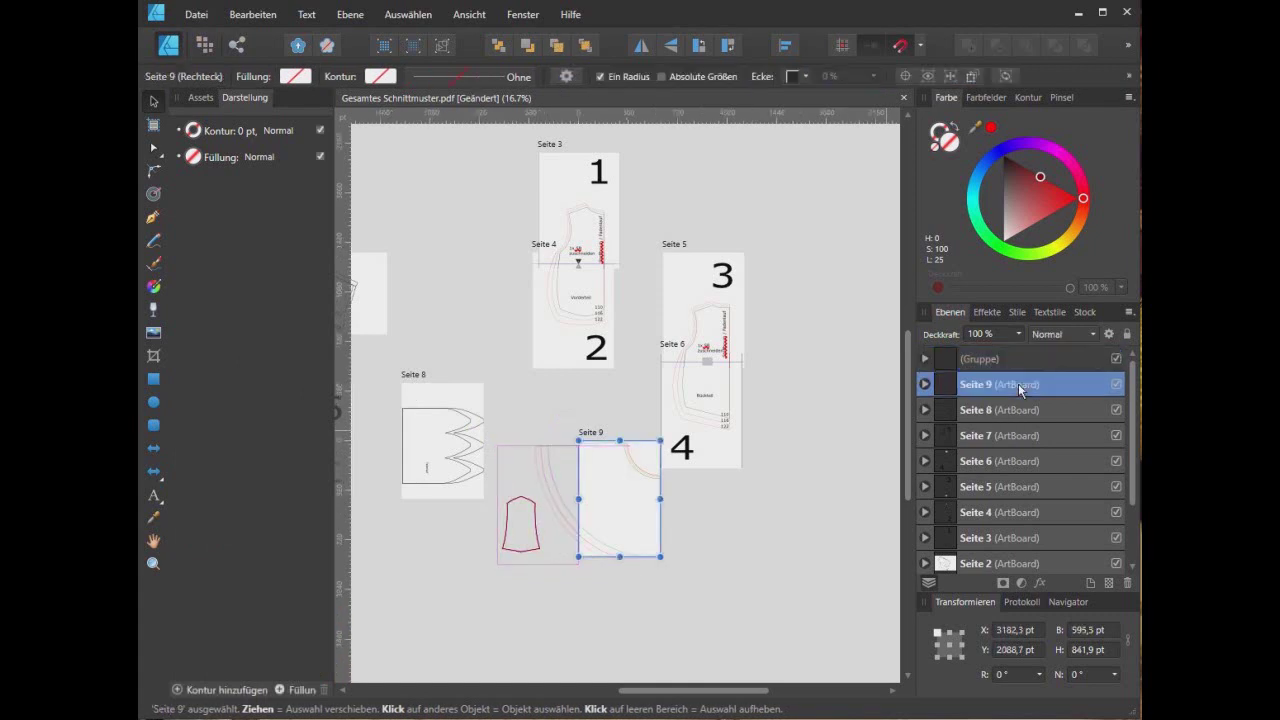
{"action": "right_click", "coordinate": [1020, 390]}
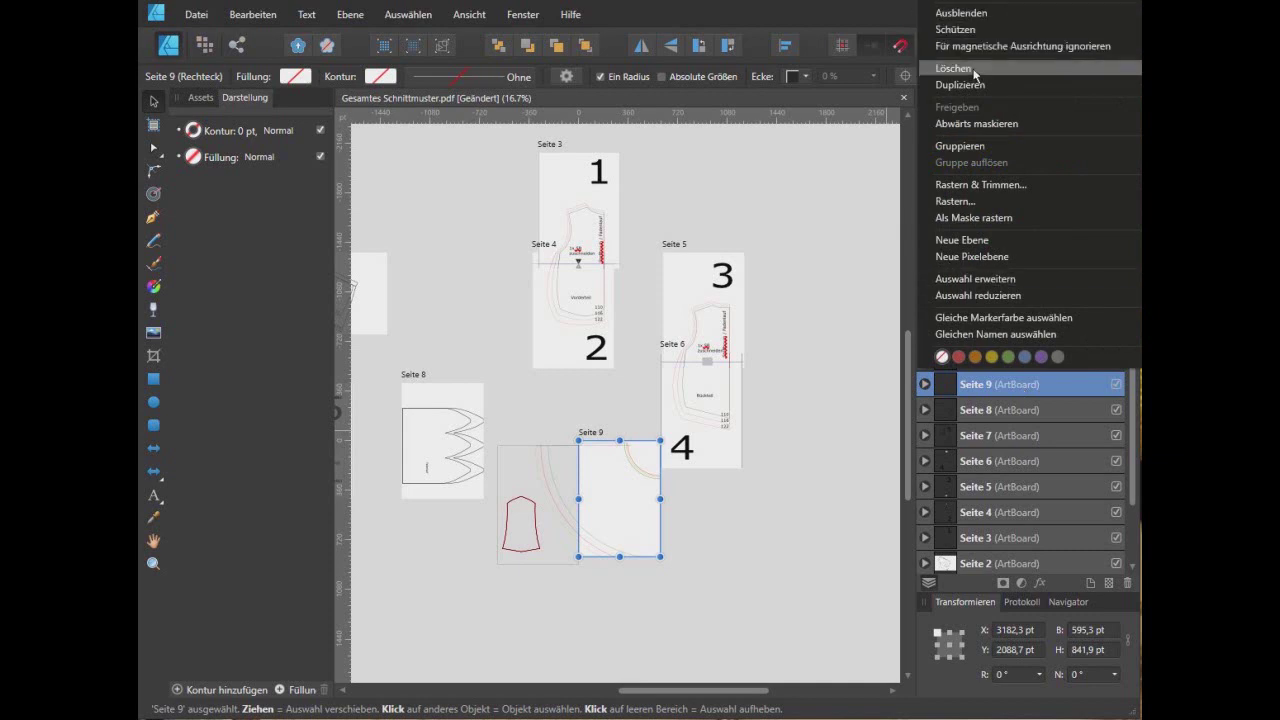
{"action": "left_click", "coordinate": [973, 68]}
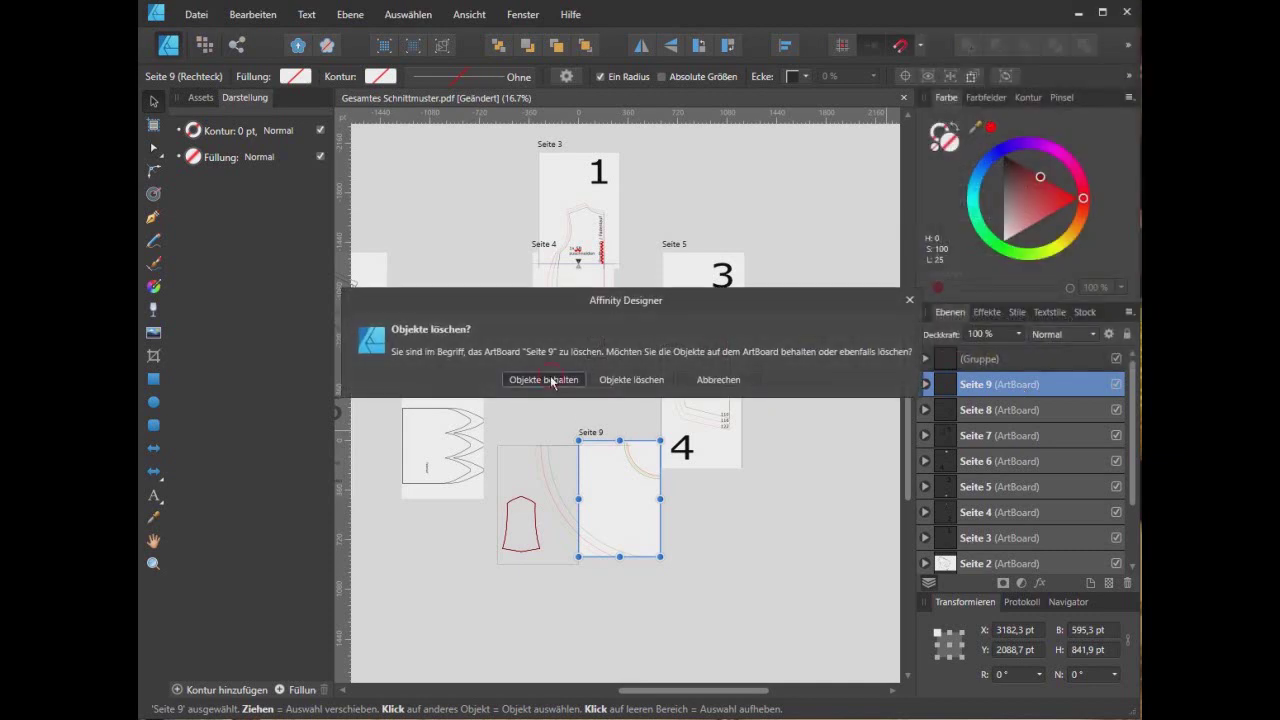
{"action": "left_click", "coordinate": [551, 380]}
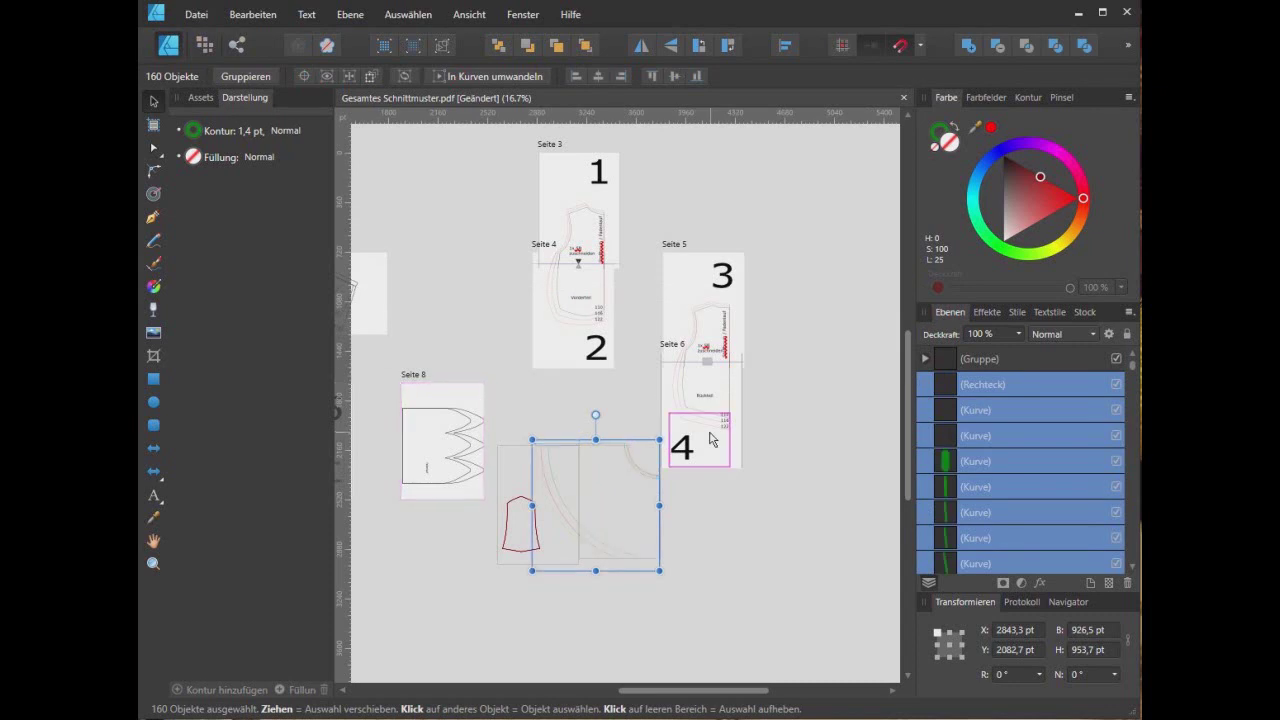
{"action": "key", "text": "ctrl+g"}
- Delete the Seite 8 and Seite 6 artboards keeping their objects, and group them
{"action": "left_click", "coordinate": [1015, 410]}
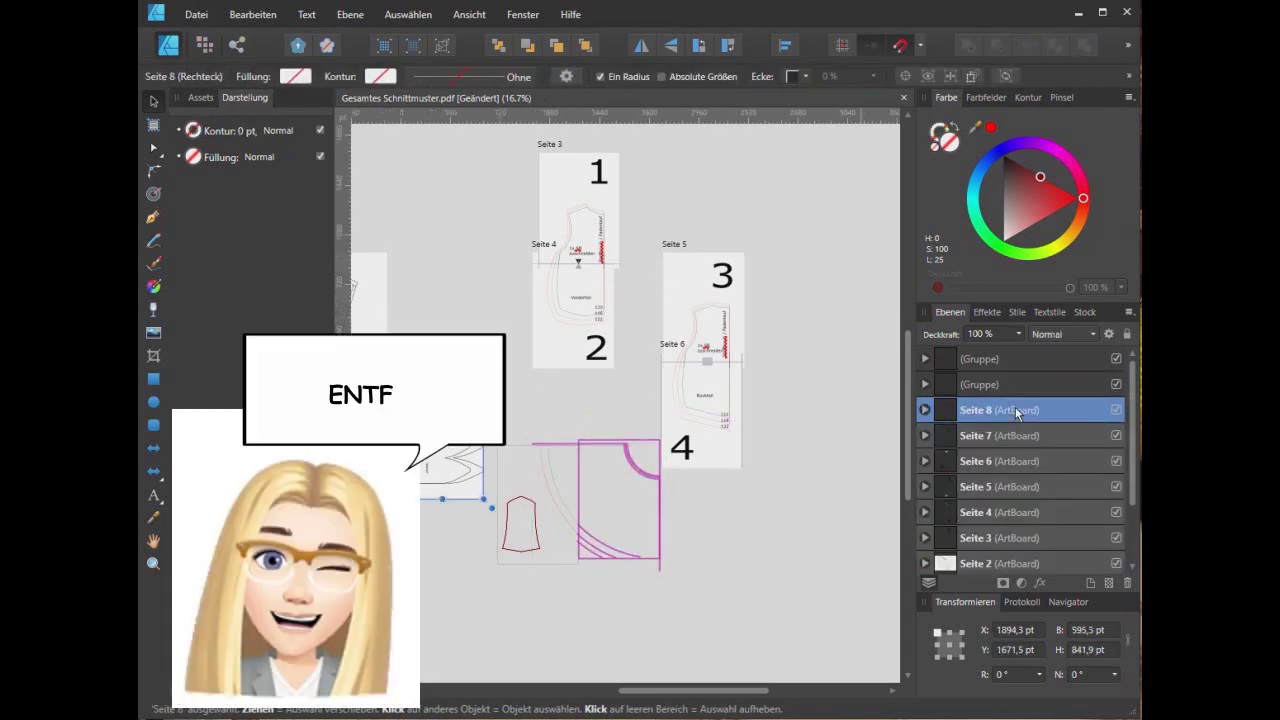
{"action": "right_click", "coordinate": [1015, 410]}
{"action": "left_click", "coordinate": [976, 88]}
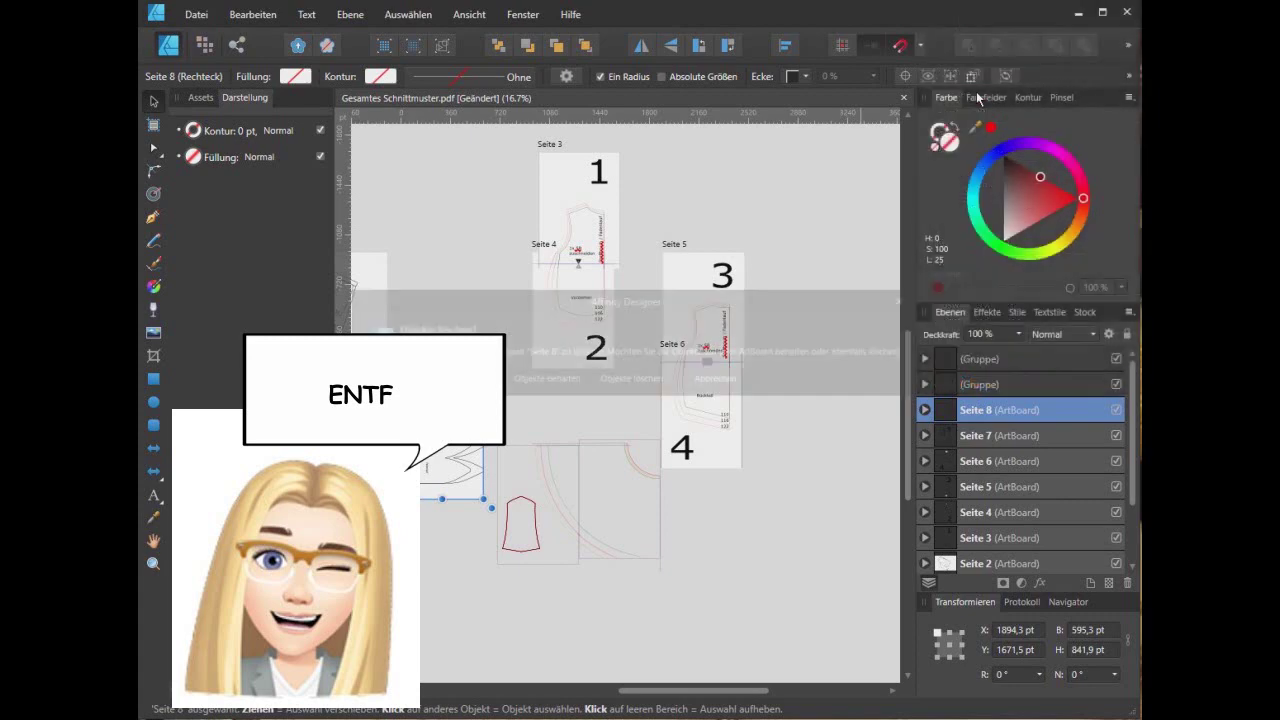
{"action": "left_click", "coordinate": [563, 380]}
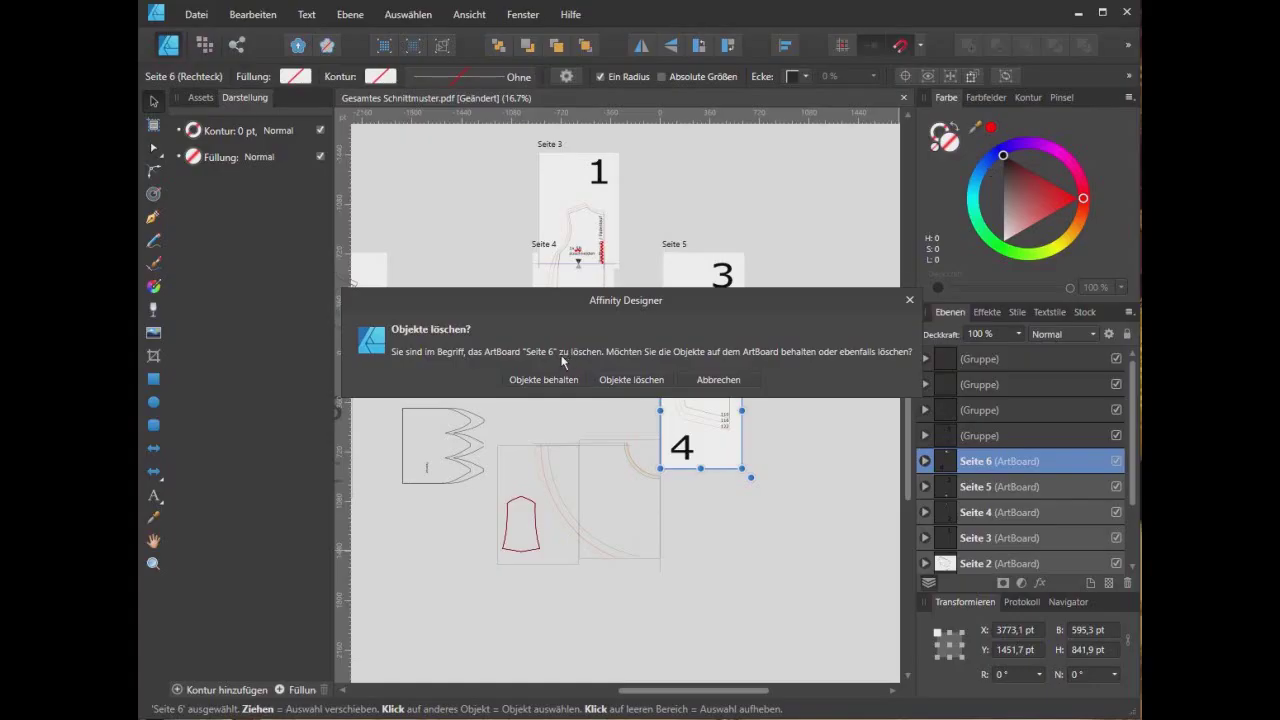
{"action": "left_click", "coordinate": [545, 380]}
{"action": "right_click", "coordinate": [1021, 463]}
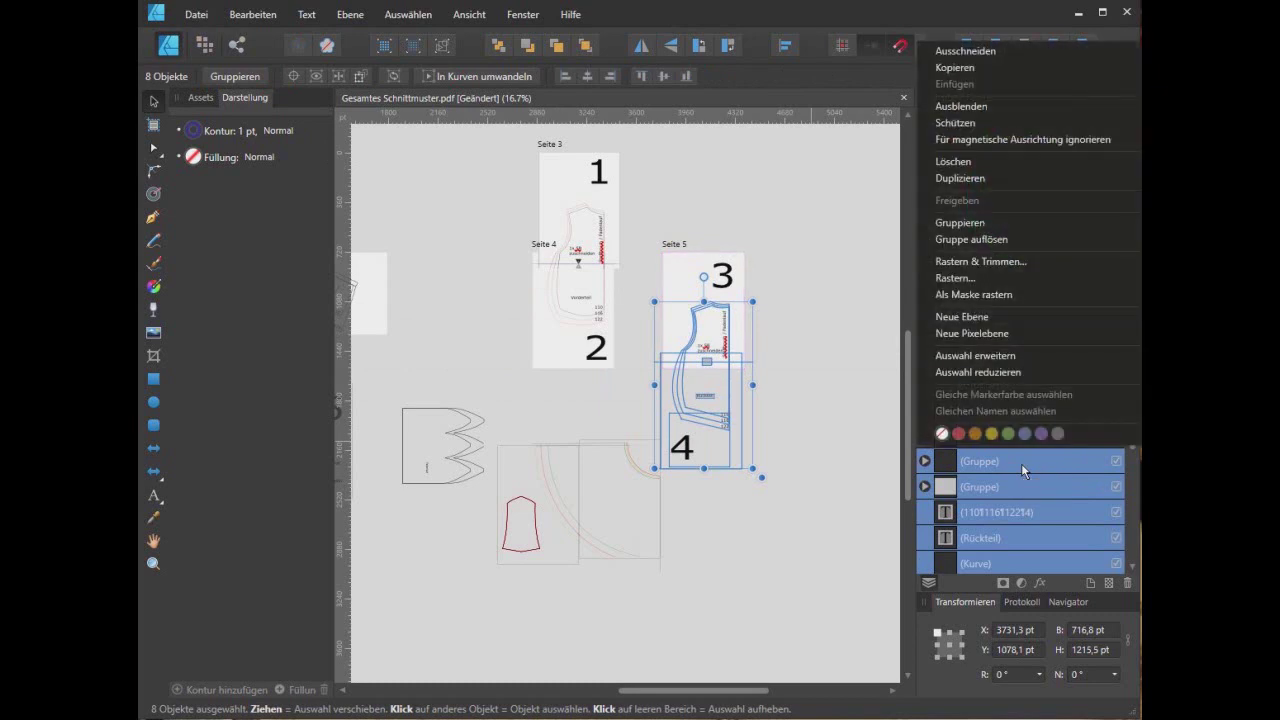
{"action": "left_click", "coordinate": [988, 224]}
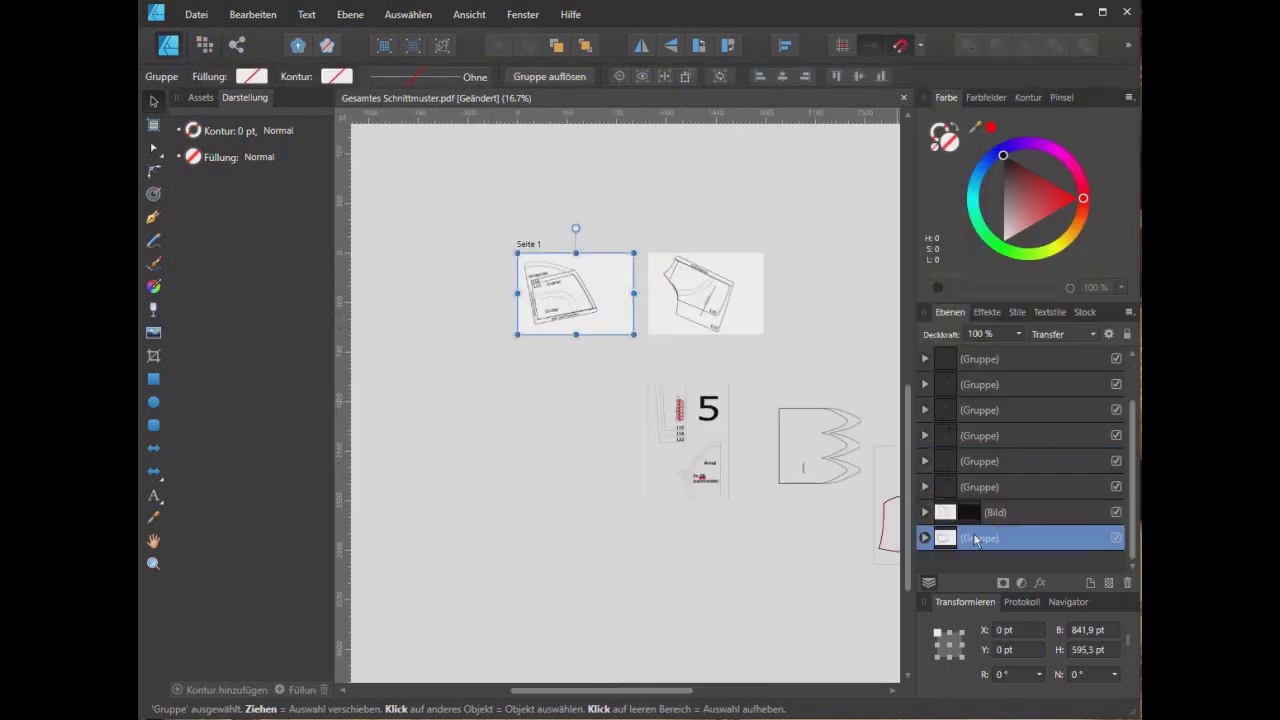
- Move Seite 1 out of its group and delete it, keeping its contents
{"action": "left_click", "coordinate": [516, 494]}
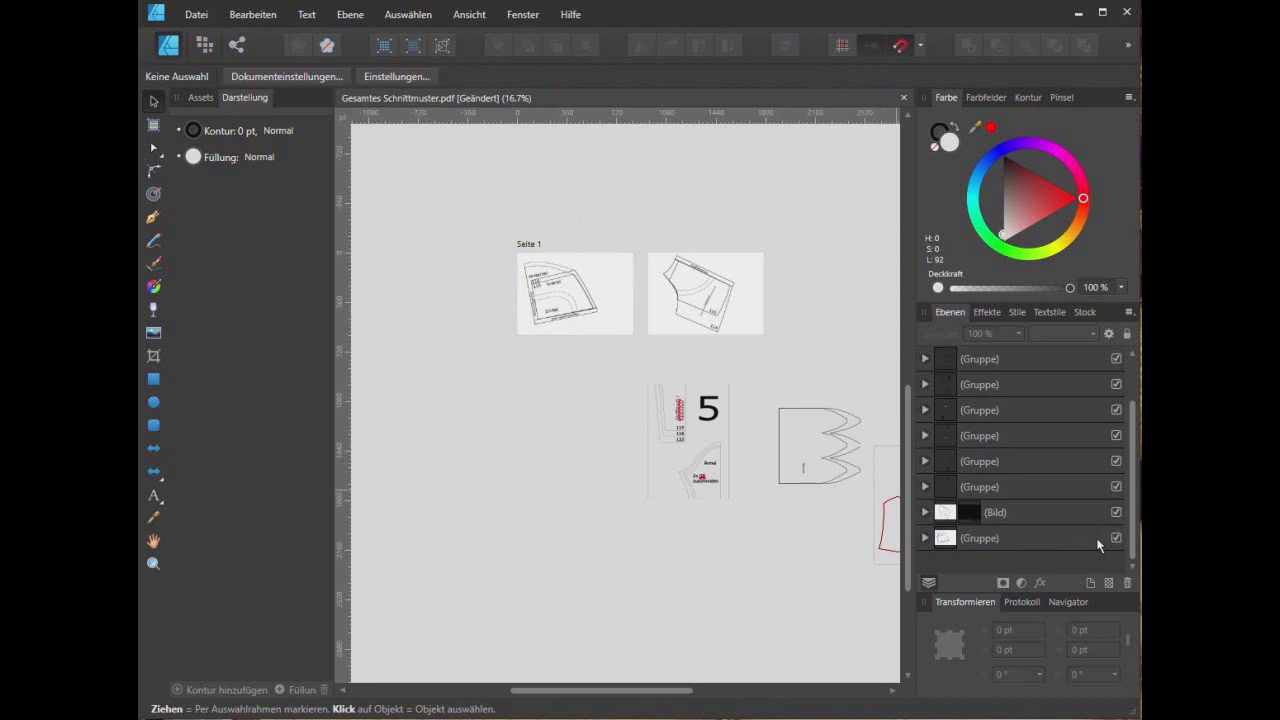
{"action": "scroll", "coordinate": [730, 408], "scroll_direction": "up", "scroll_amount": 2}
{"action": "left_click", "coordinate": [527, 342]}
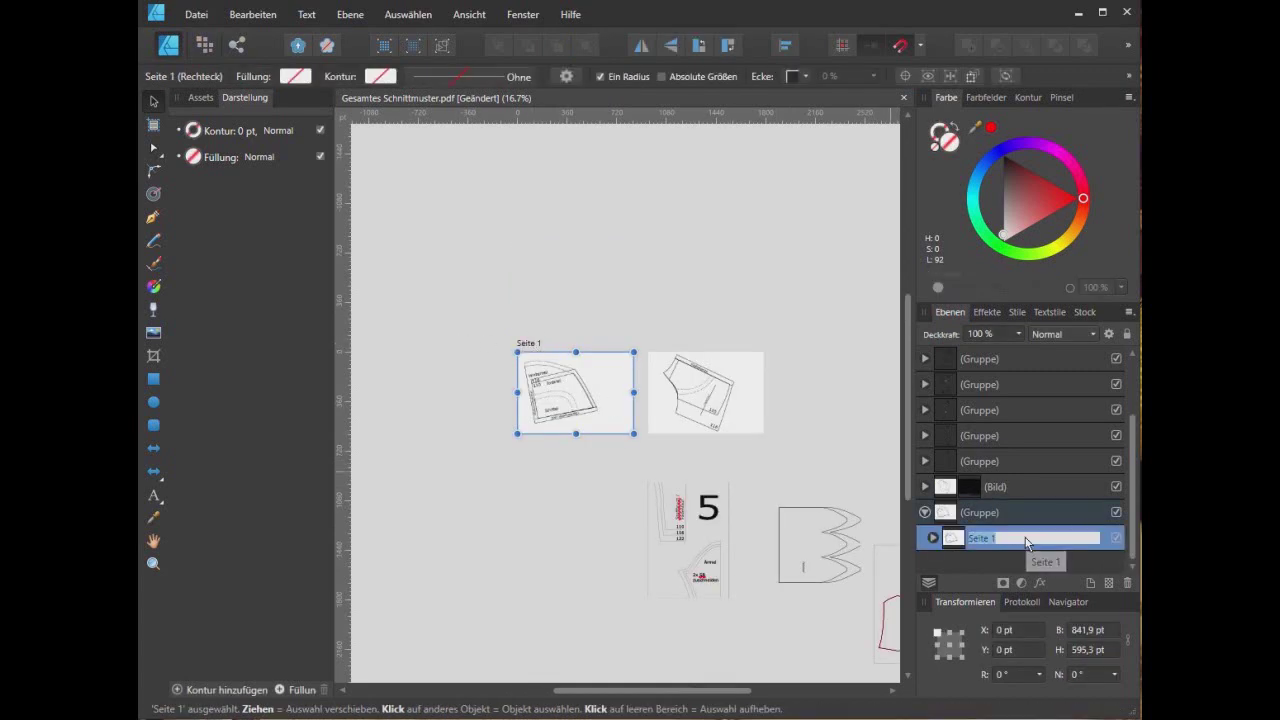
{"action": "left_click_drag", "start_coordinate": [1033, 541], "coordinate": [997, 543]}
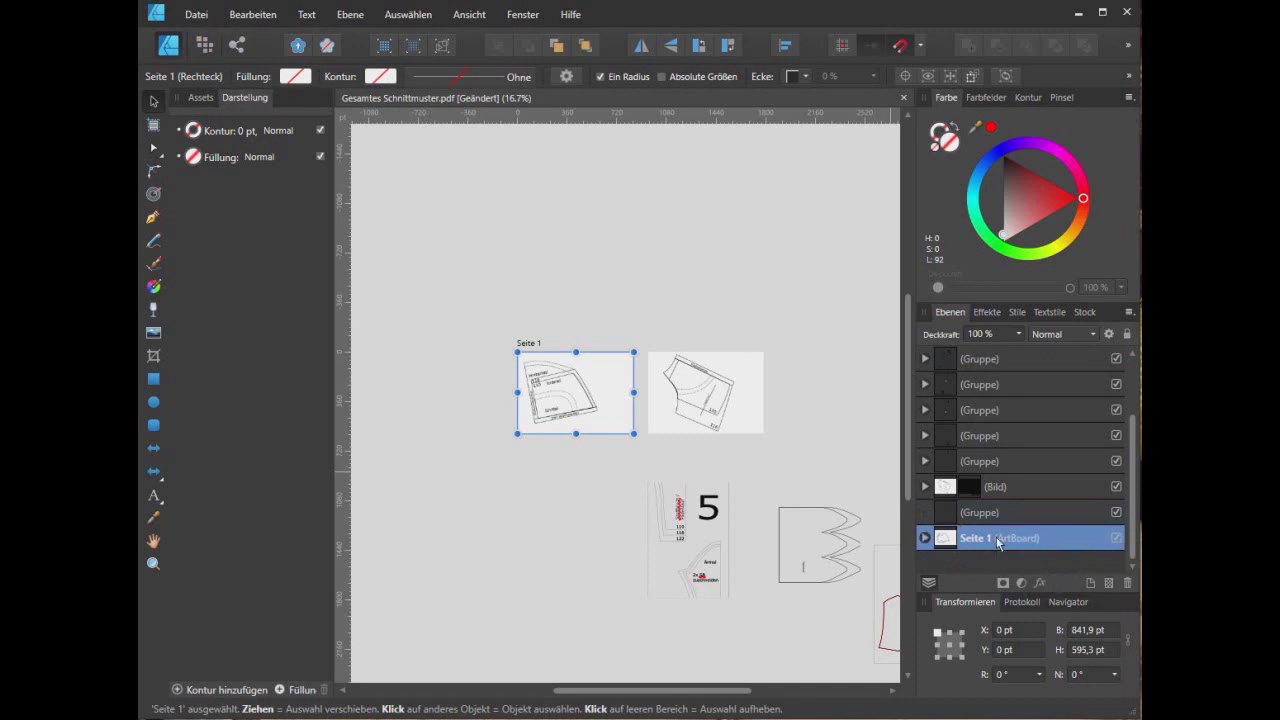
{"action": "right_click", "coordinate": [997, 543]}
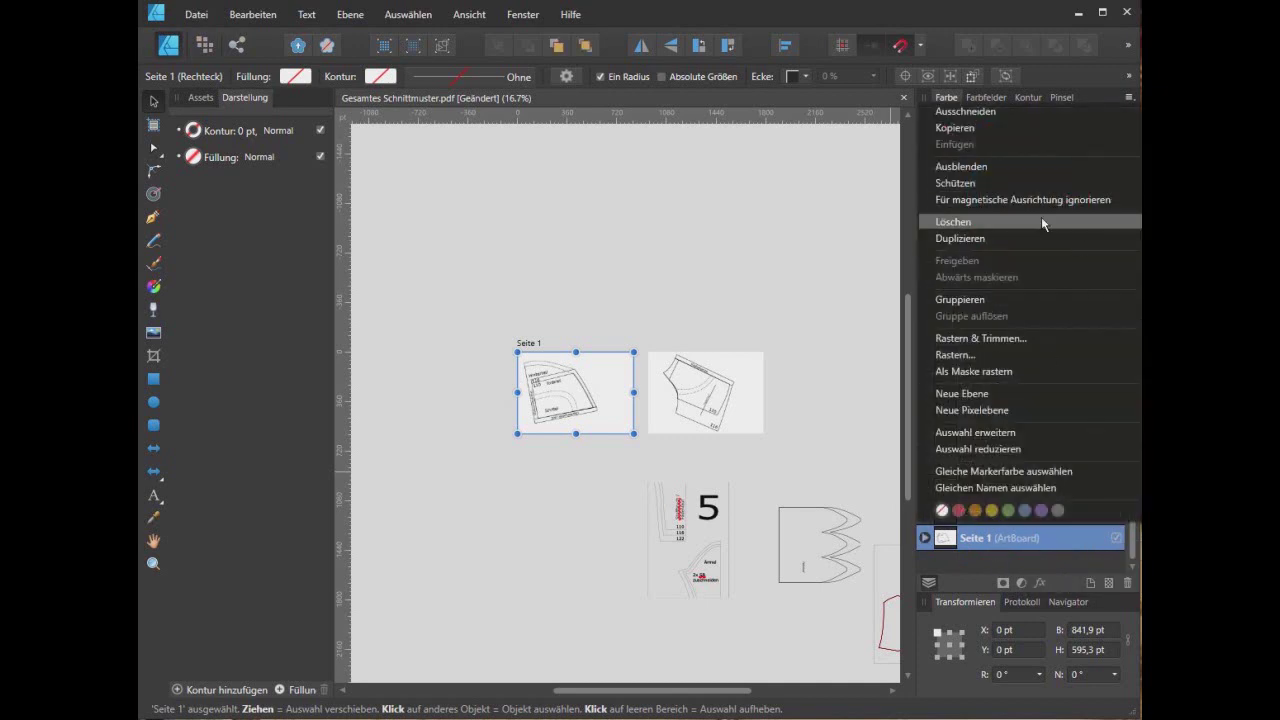
{"action": "left_click", "coordinate": [1041, 221]}
{"action": "left_click", "coordinate": [562, 378]}
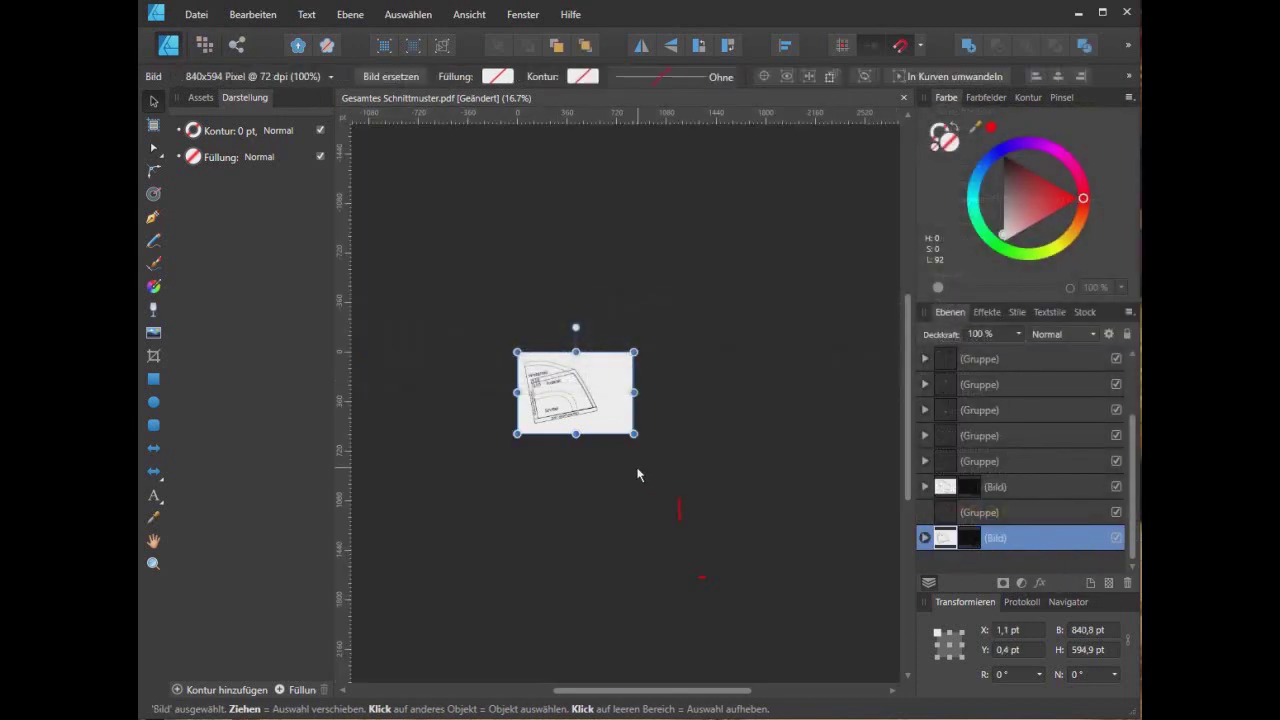
{"action": "left_click", "coordinate": [759, 352]}
{"action": "left_click", "coordinate": [686, 242]}
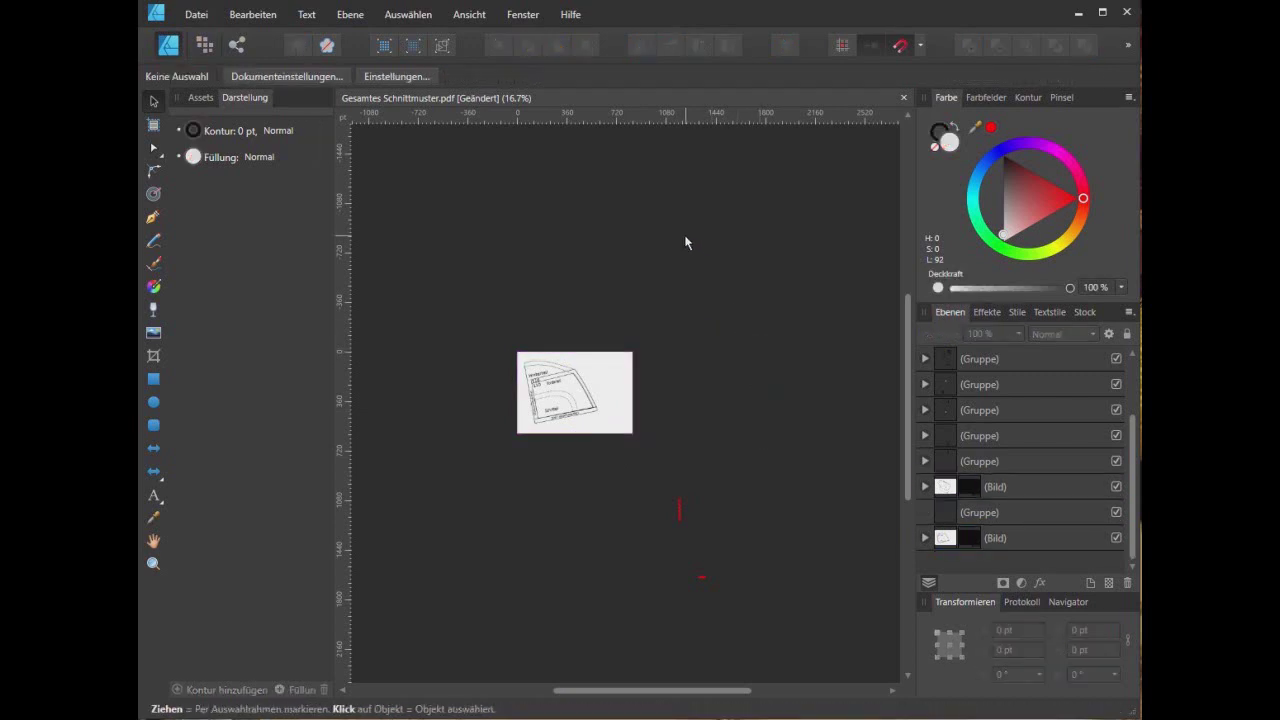
{"action": "left_click_drag", "start_coordinate": [683, 690], "coordinate": [807, 695]}
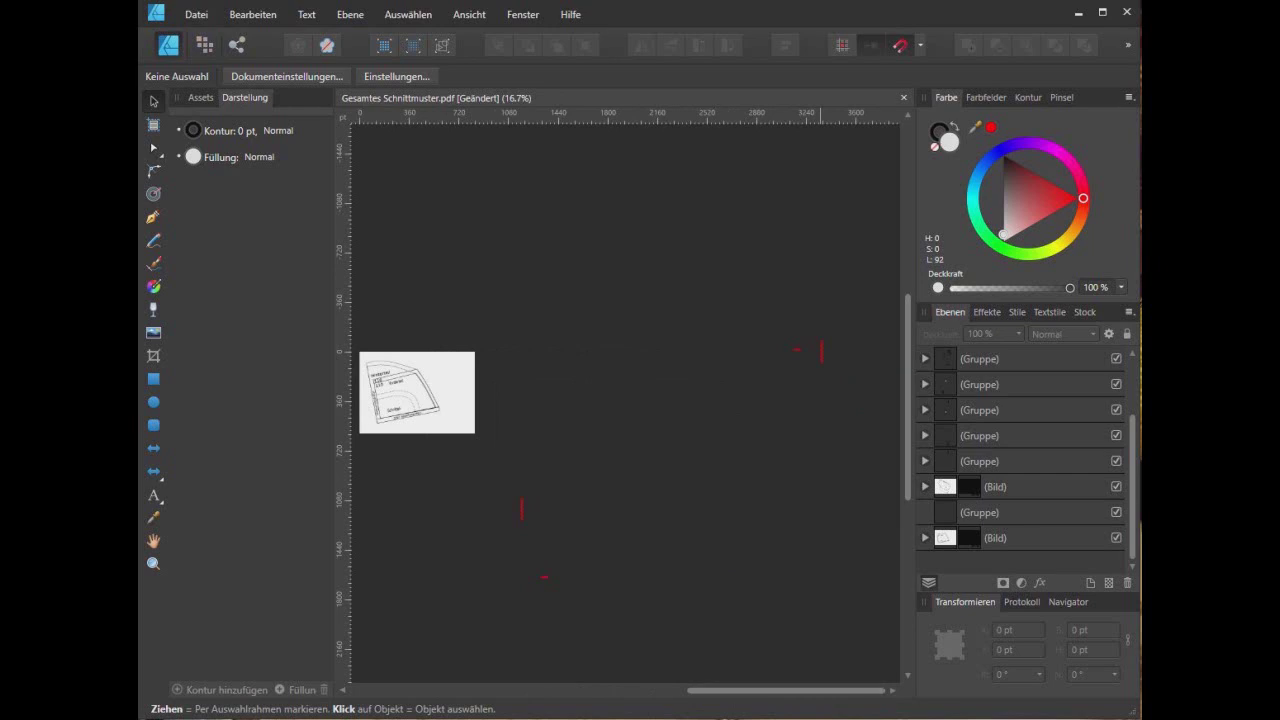
{"action": "left_click", "coordinate": [154, 125]}
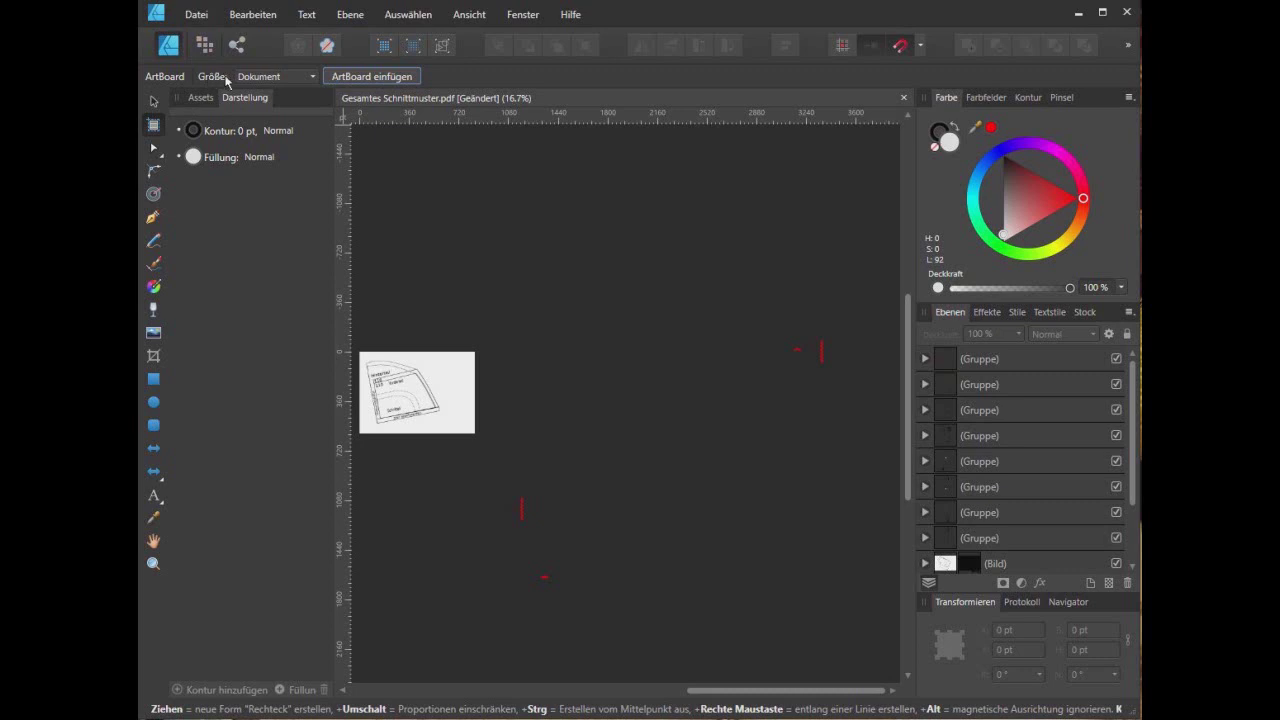
- Insert ArtBoard1 sized to a select-all selection, measuring 4452.2 × 3039.9 pt
{"action": "left_click", "coordinate": [270, 77]}
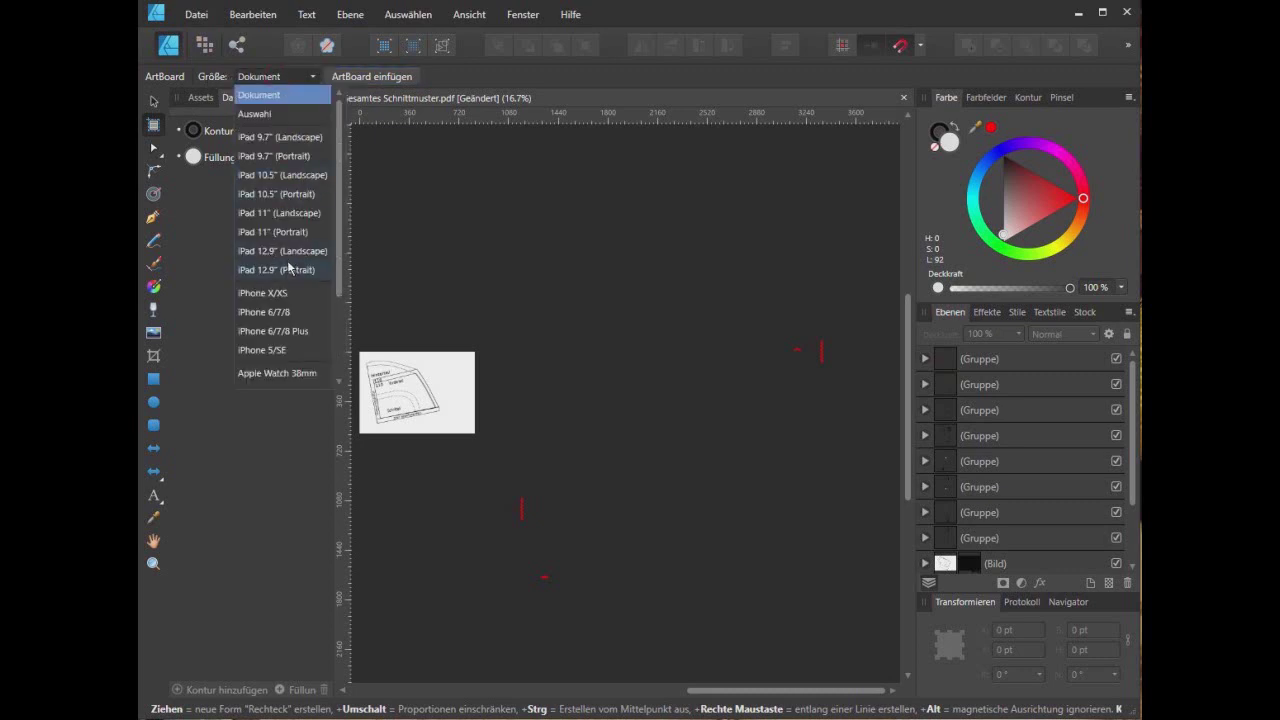
{"action": "scroll", "coordinate": [305, 273], "scroll_direction": "down", "scroll_amount": 2}
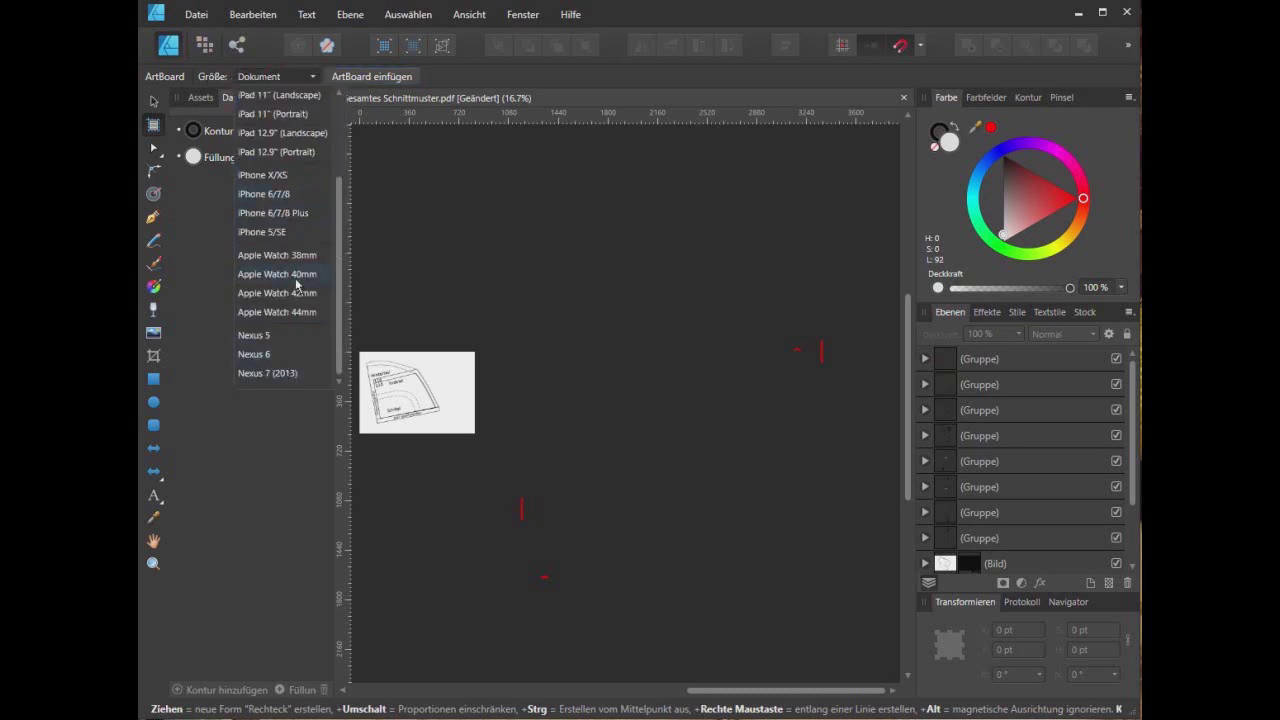
{"action": "scroll", "coordinate": [296, 290], "scroll_direction": "up", "scroll_amount": 2}
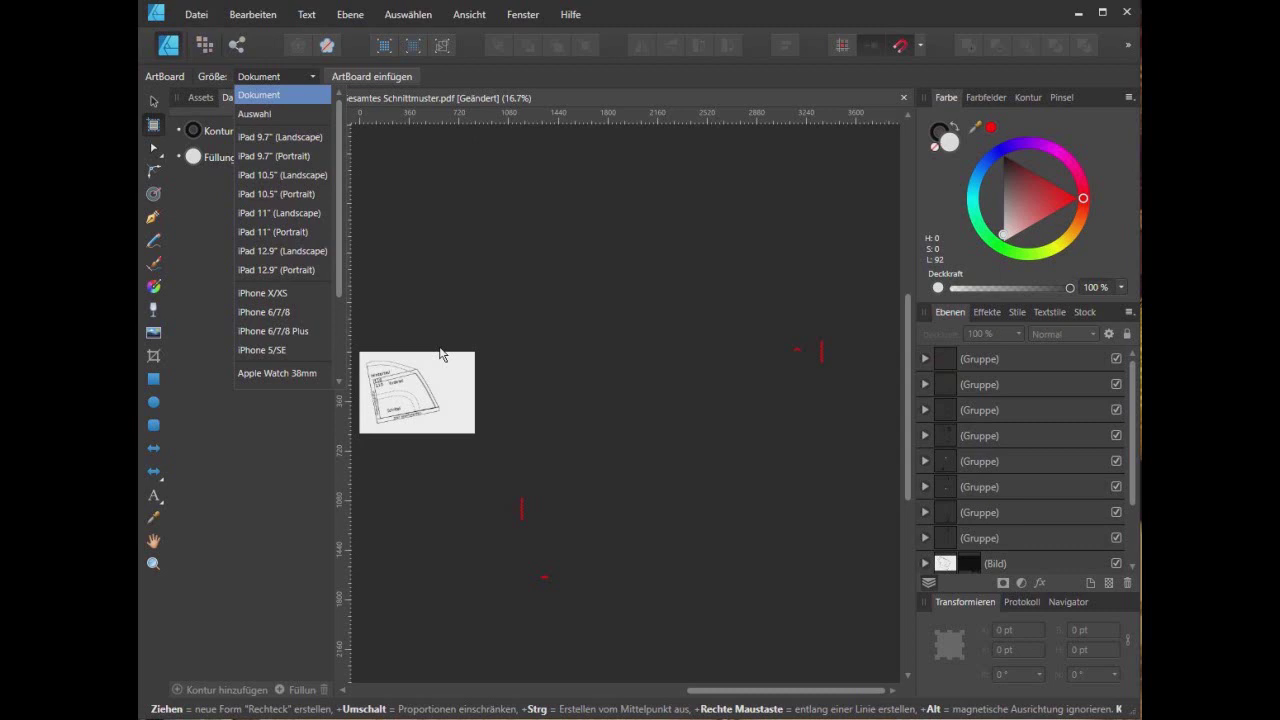
{"action": "left_click", "coordinate": [274, 118]}
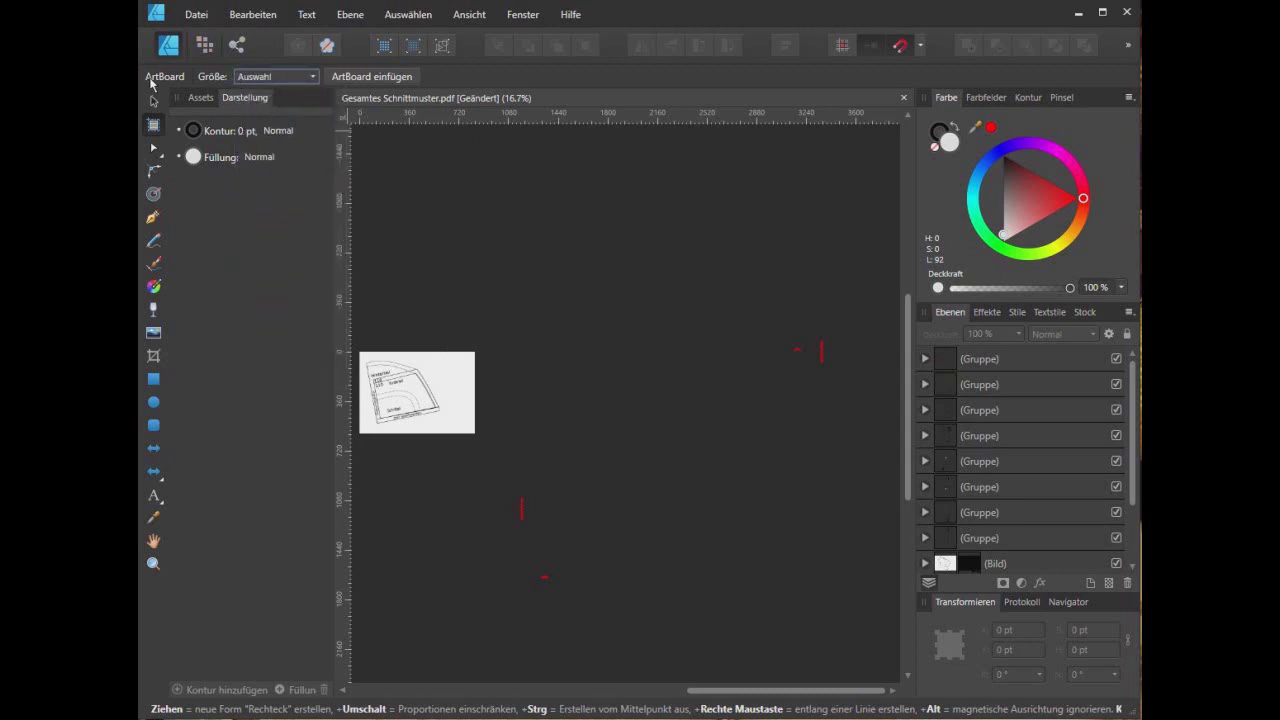
{"action": "left_click", "coordinate": [152, 102]}
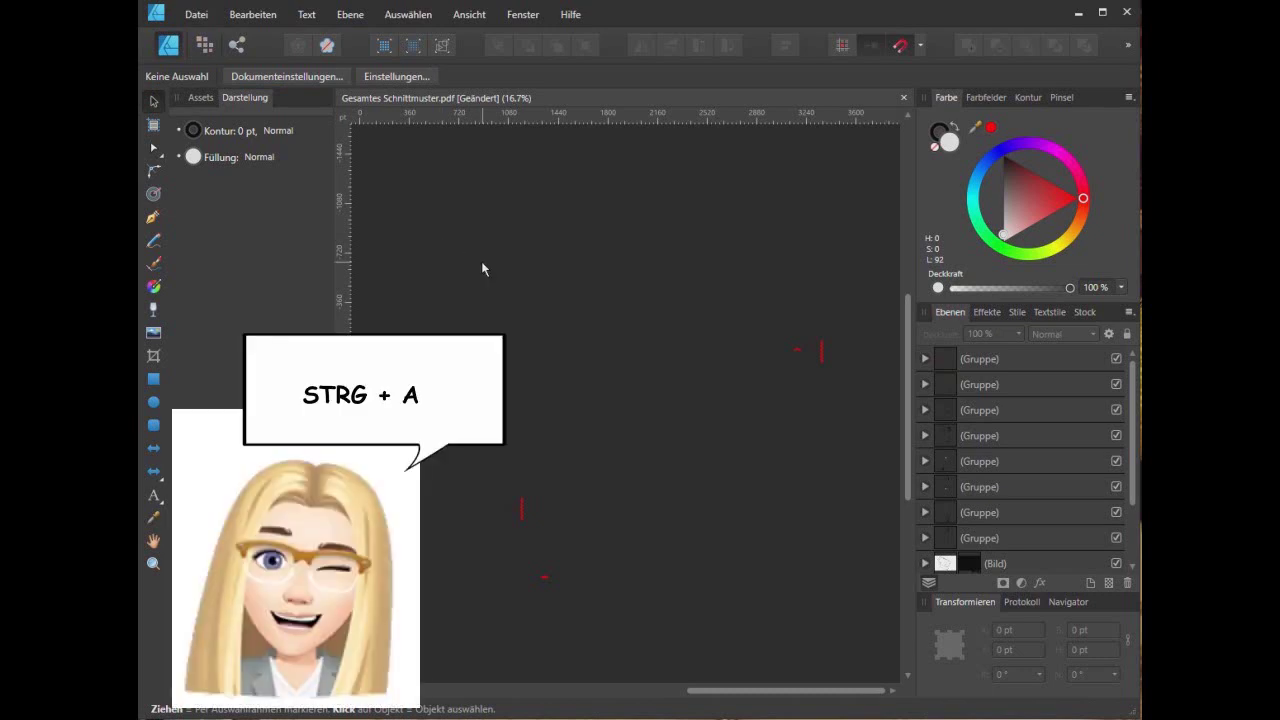
{"action": "key", "text": "ctrl+a"}
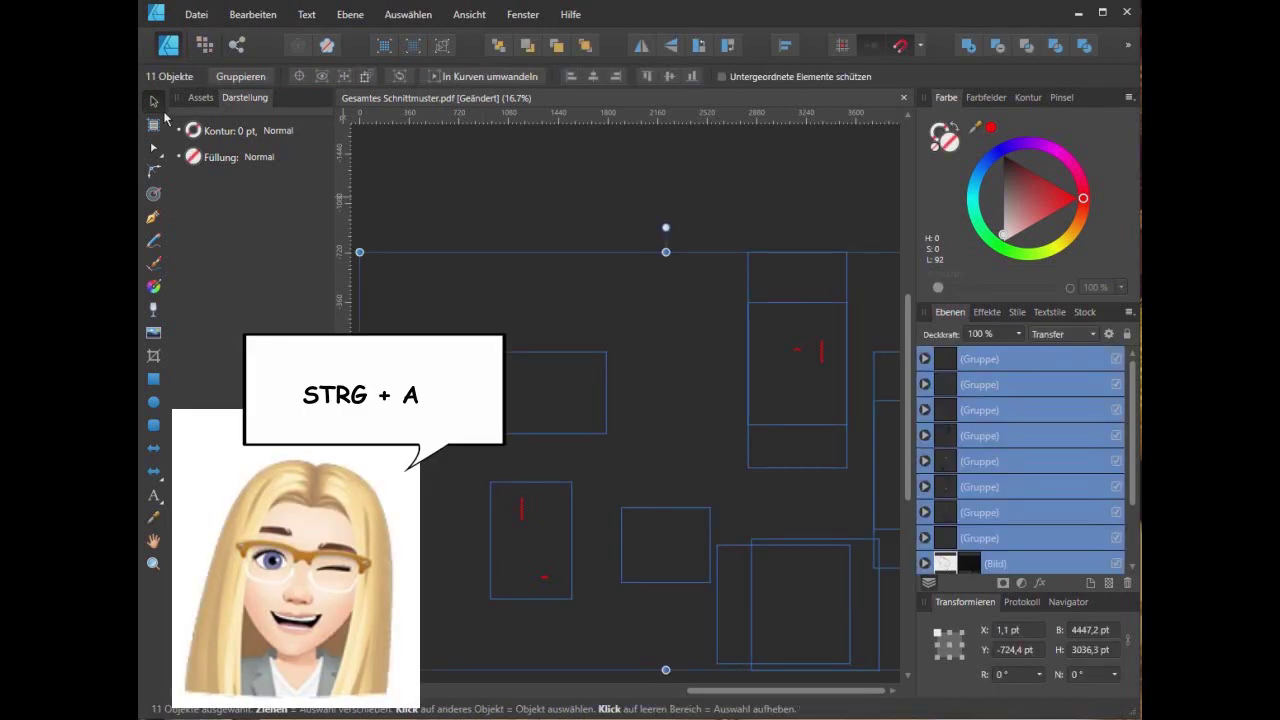
{"action": "left_click", "coordinate": [153, 124]}
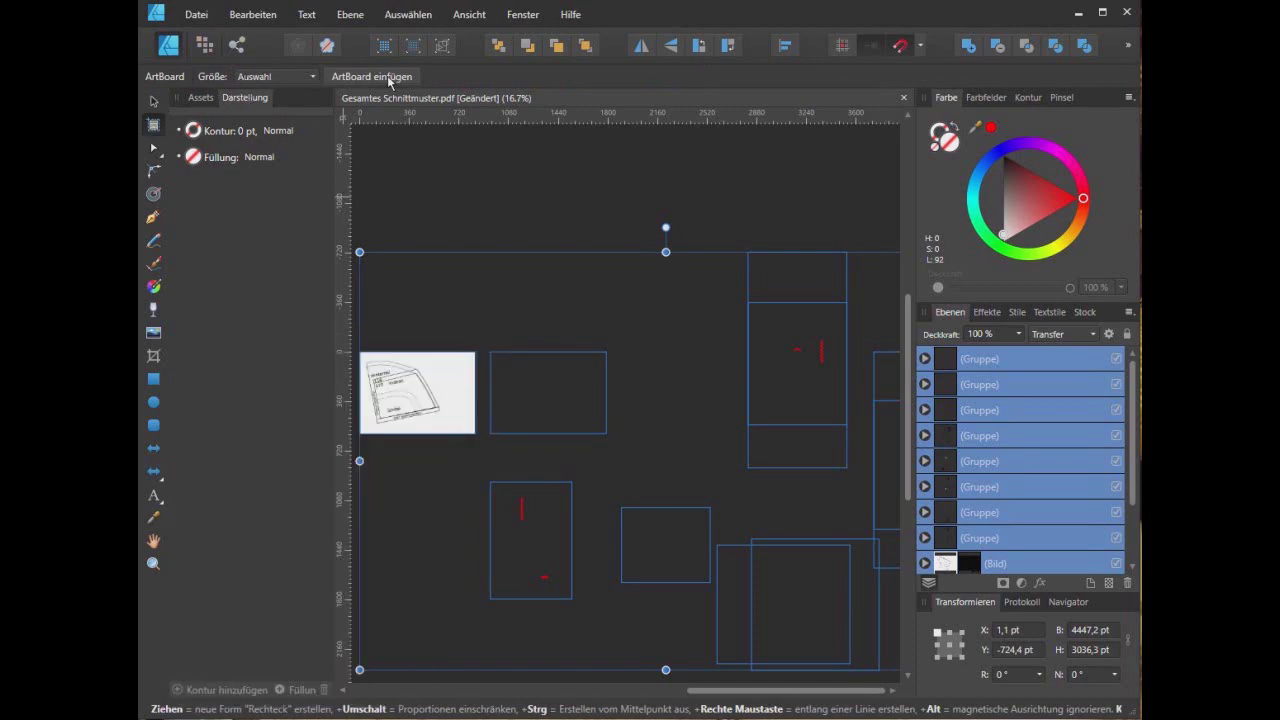
{"action": "left_click", "coordinate": [348, 79]}
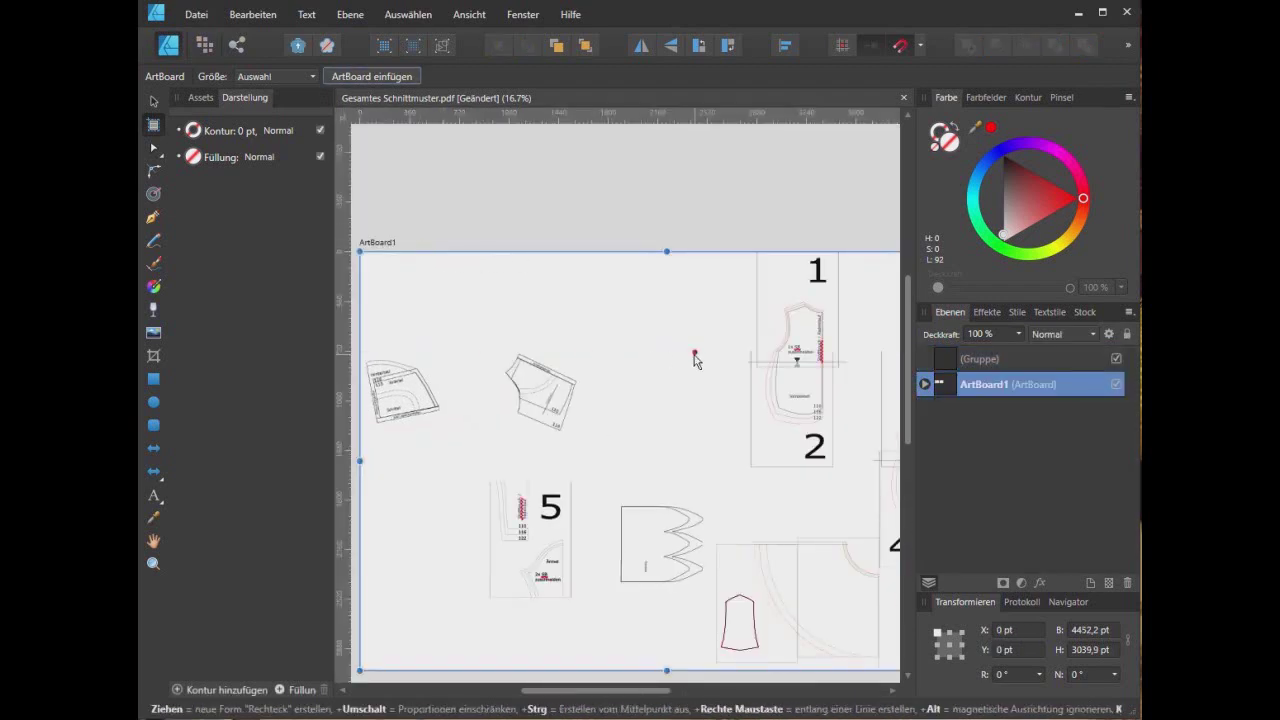
- Shift the upper scanned pattern image slightly down and the lower piece further down
{"action": "scroll", "coordinate": [694, 355], "scroll_direction": "down", "scroll_amount": 1}
{"action": "left_click_drag", "start_coordinate": [634, 690], "coordinate": [657, 704]}
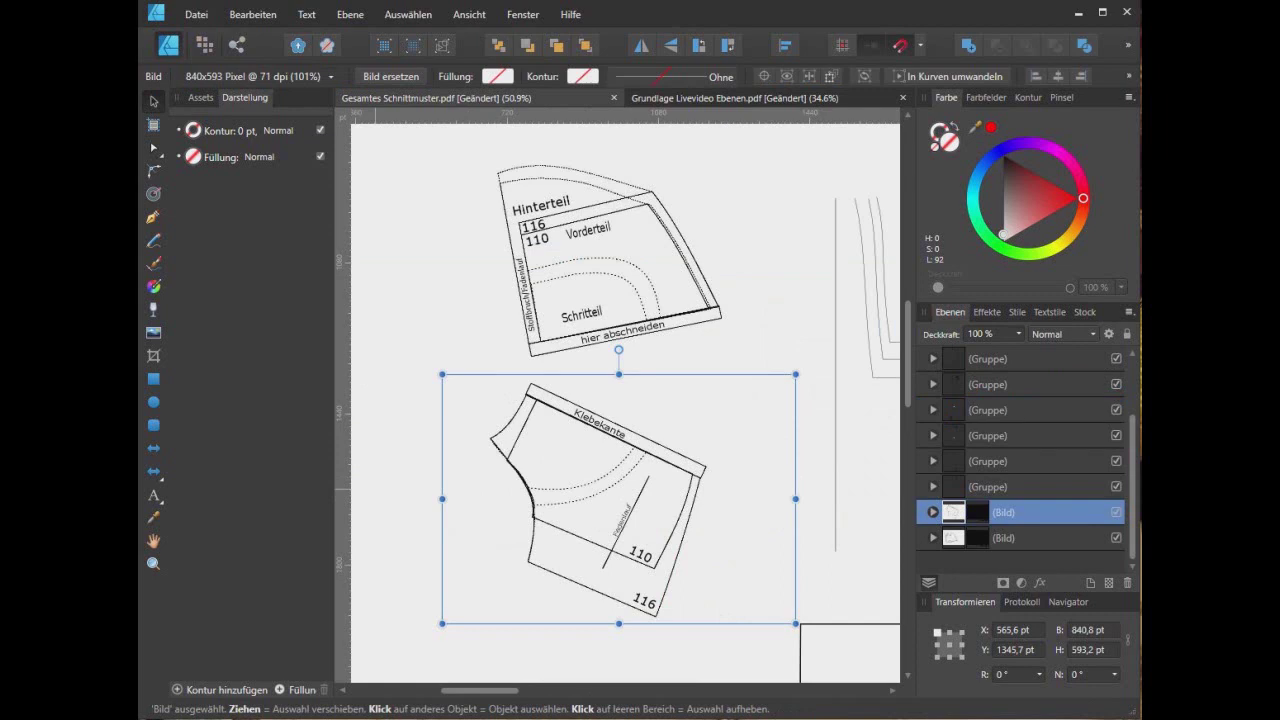
{"action": "left_click", "coordinate": [586, 220]}
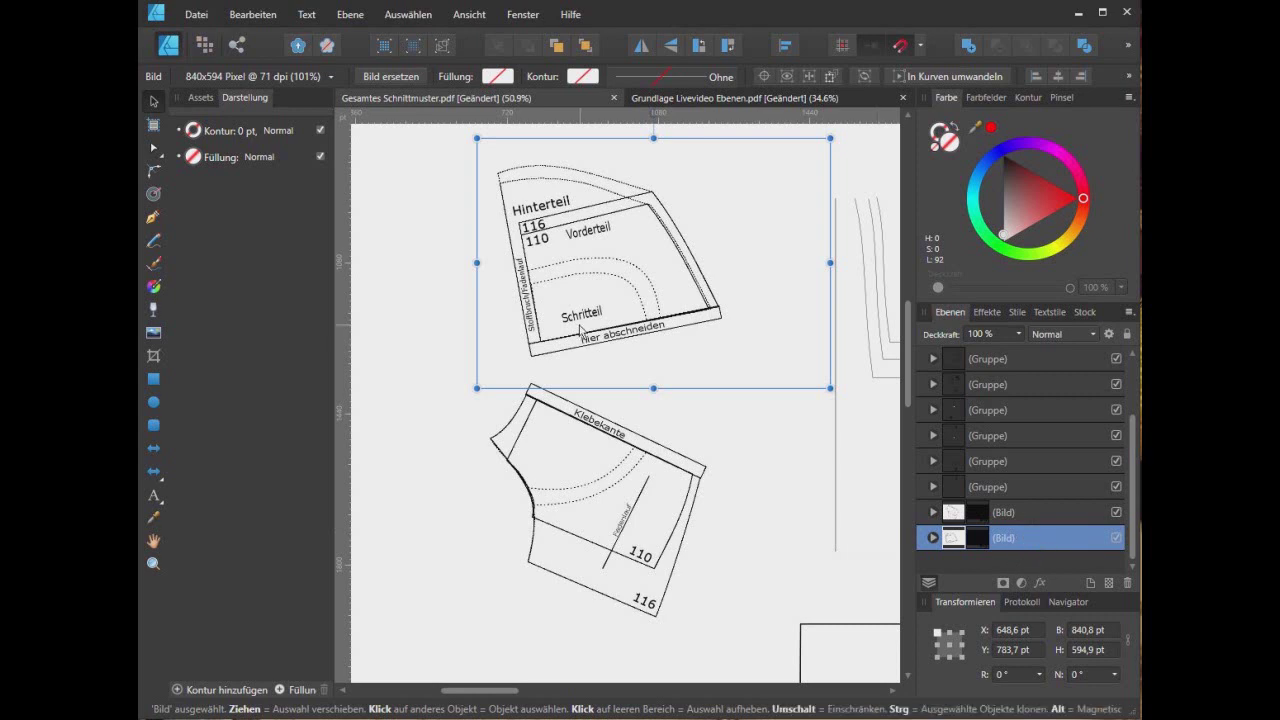
{"action": "mouse_move", "coordinate": [662, 305]}
{"action": "left_mouse_down"}
{"action": "mouse_move", "coordinate": [660, 347]}
{"action": "mouse_move", "coordinate": [658, 330]}
{"action": "left_mouse_up"}
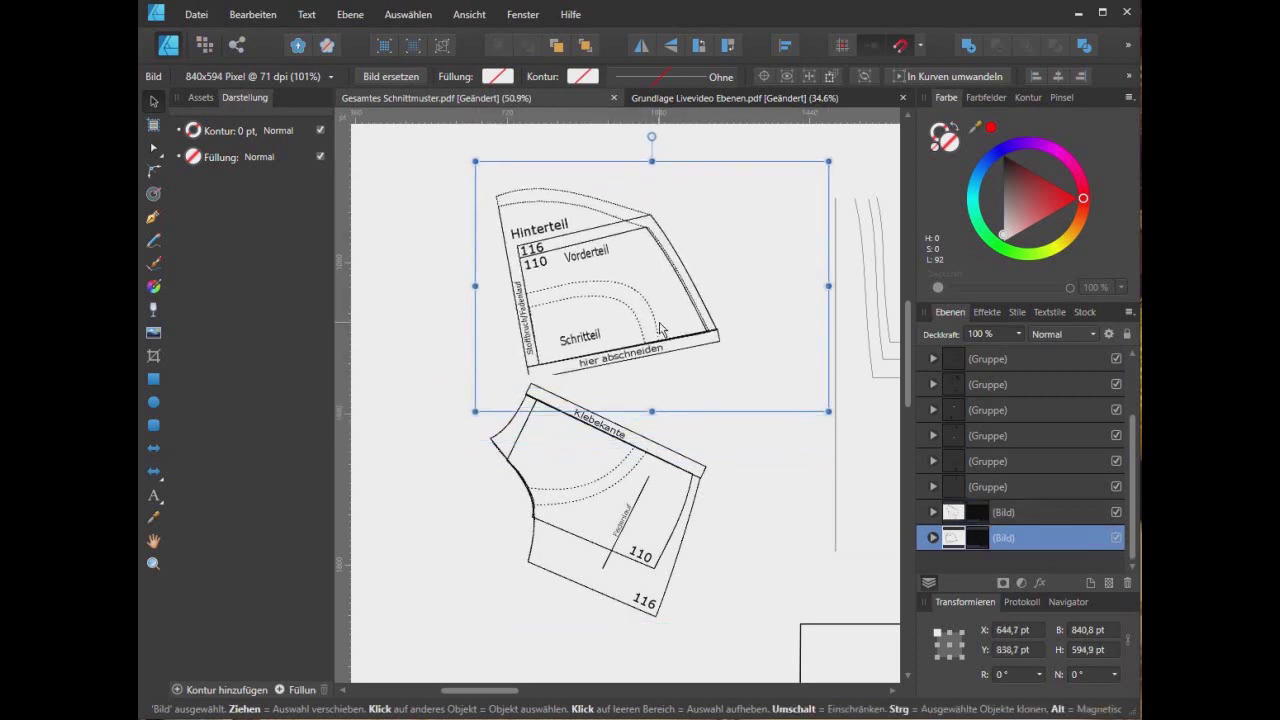
{"action": "left_click", "coordinate": [636, 401]}
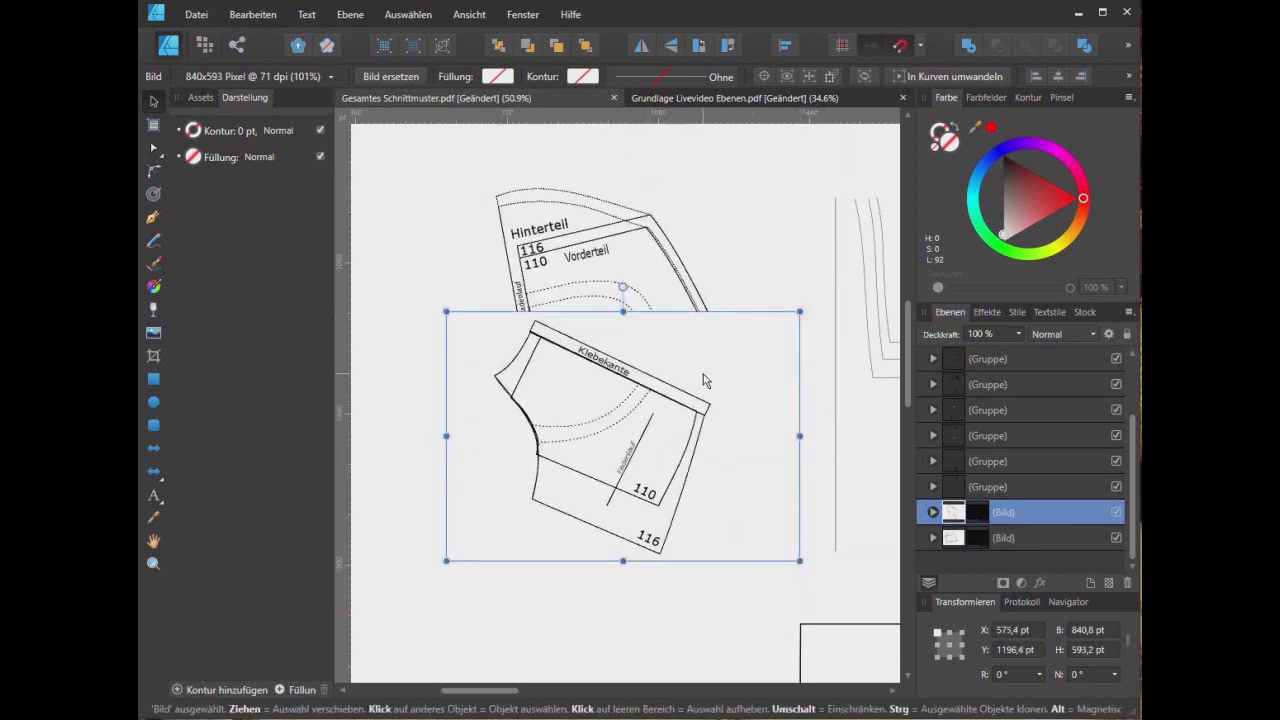
{"action": "left_click_drag", "start_coordinate": [676, 355], "coordinate": [673, 405]}
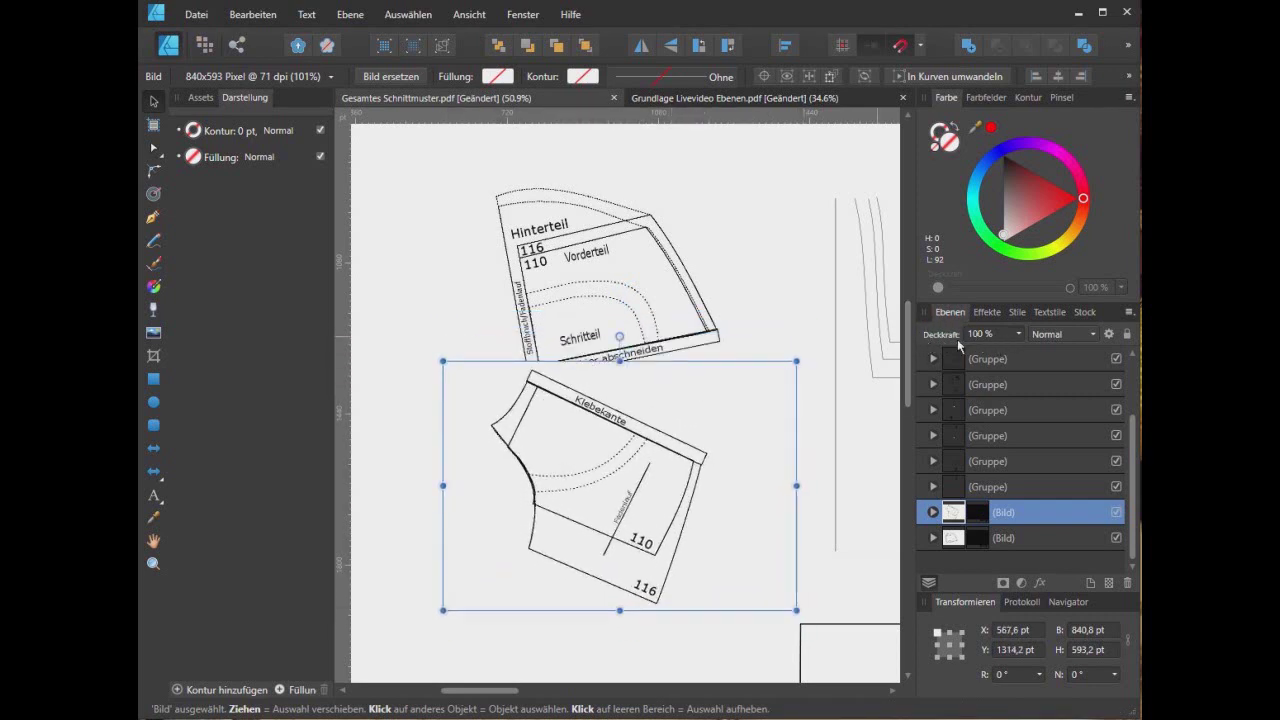
- Set the lower piece to 80 % opacity, align both at the glue edge, close Grundlage
{"action": "left_click", "coordinate": [994, 339]}
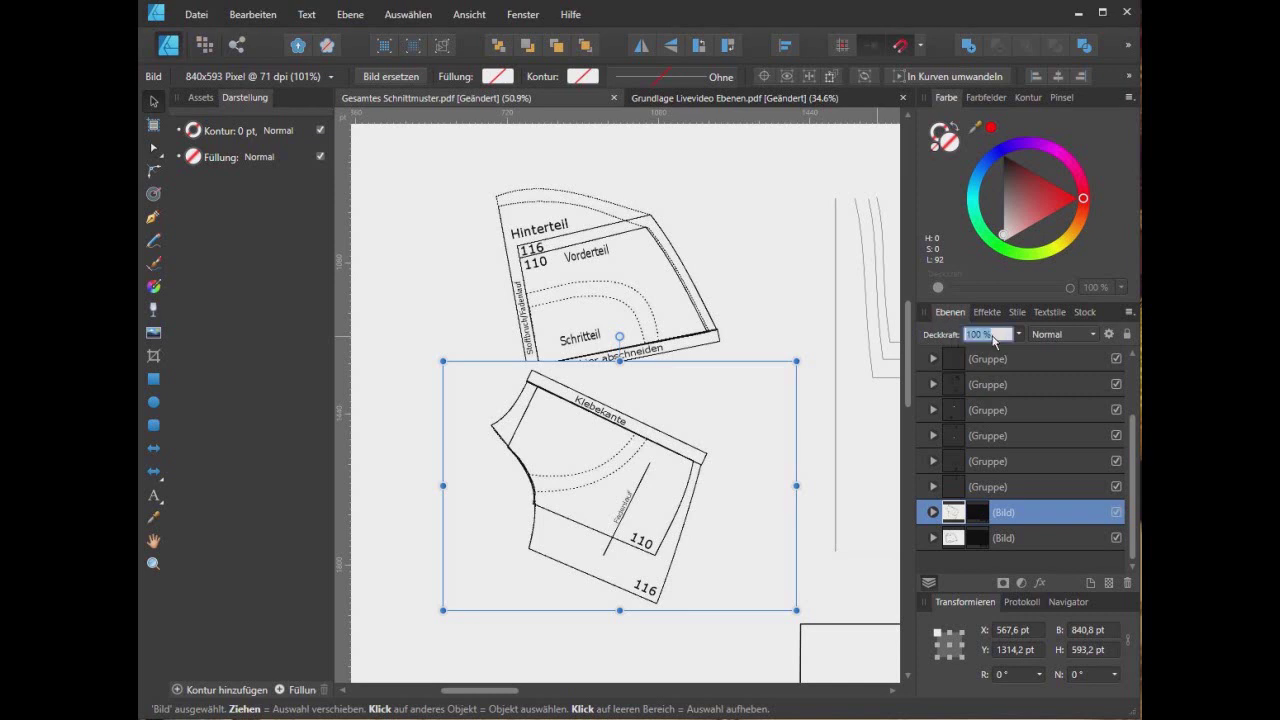
{"action": "type", "text": "5"}
{"action": "key", "text": "Return"}
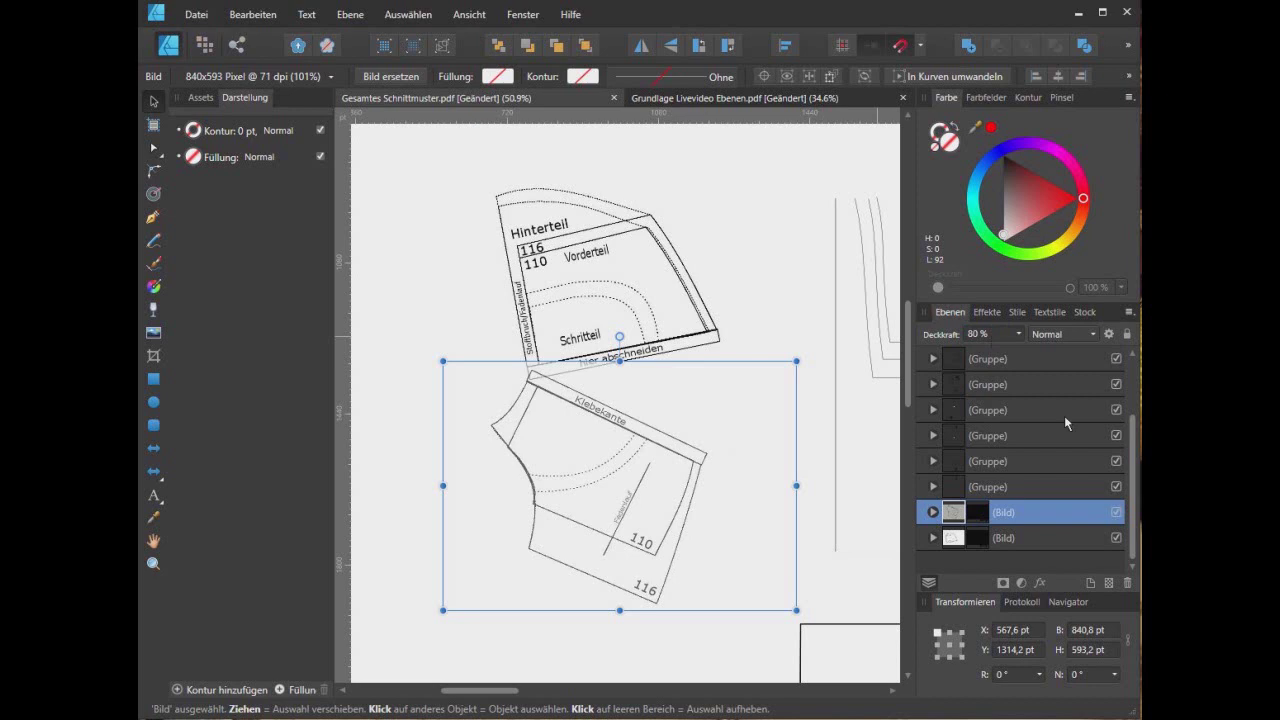
{"action": "left_click_drag", "start_coordinate": [630, 437], "coordinate": [632, 432]}
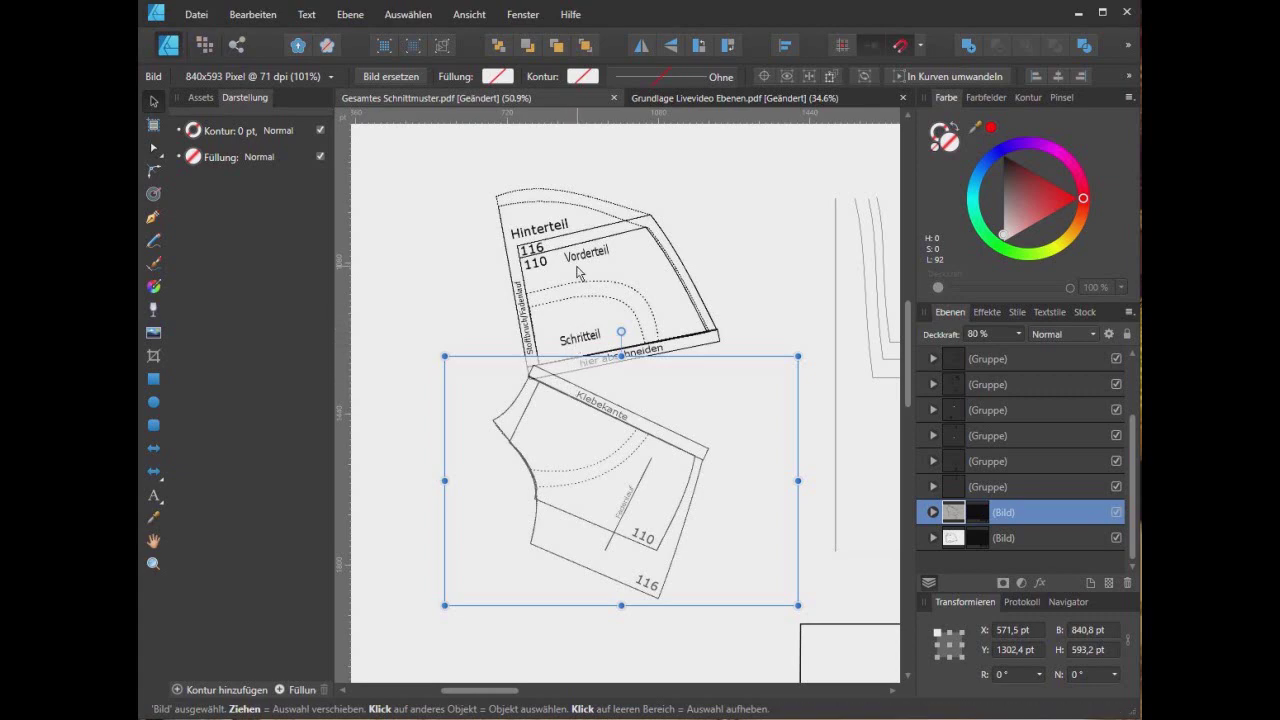
{"action": "left_click_drag", "start_coordinate": [610, 274], "coordinate": [613, 289]}
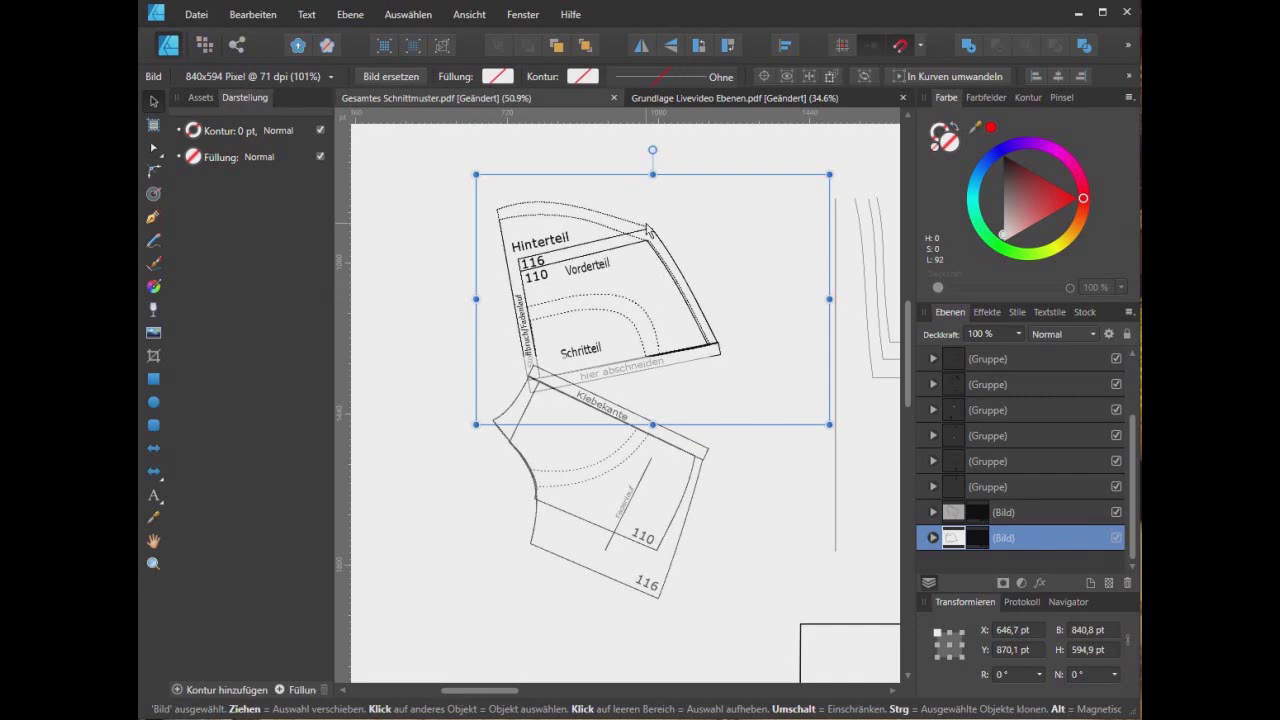
{"action": "key", "text": "ctrl+w"}
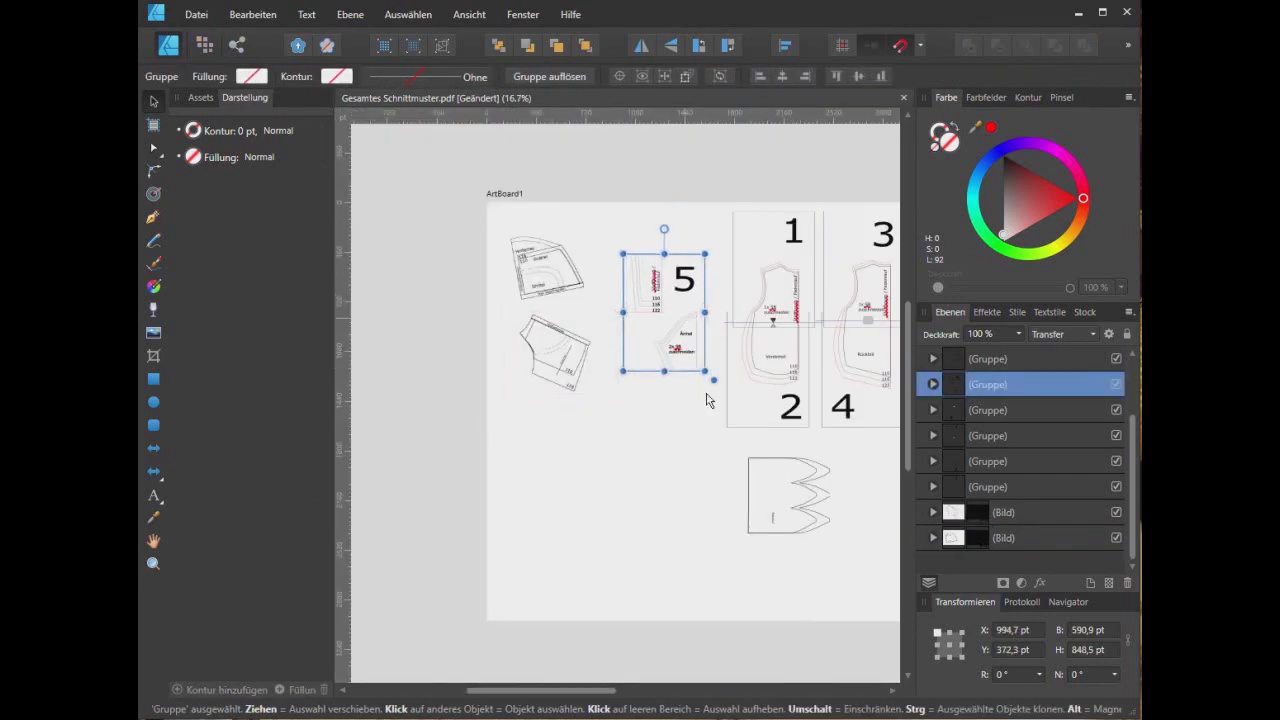
- Move the zig-zag pattern group up-left so it sits just below piece 5
{"action": "left_click", "coordinate": [706, 480]}
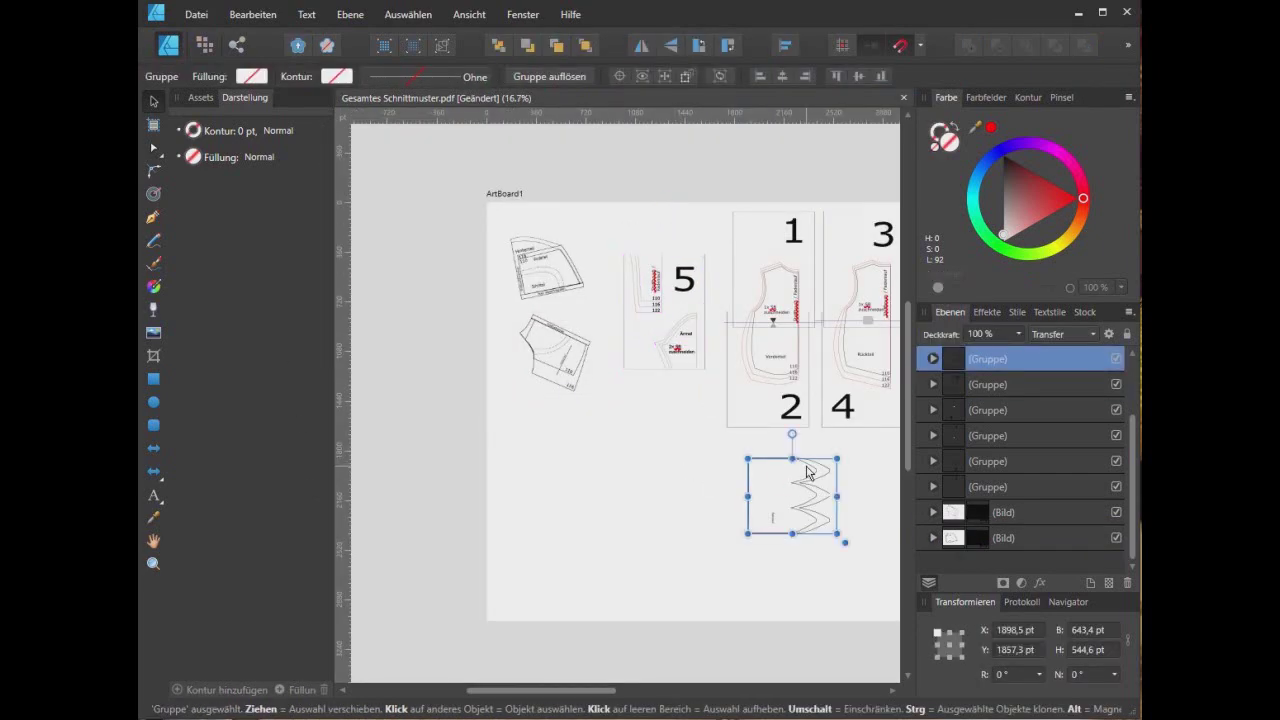
{"action": "left_click_drag", "start_coordinate": [790, 486], "coordinate": [653, 421]}
{"action": "left_click", "coordinate": [775, 493]}
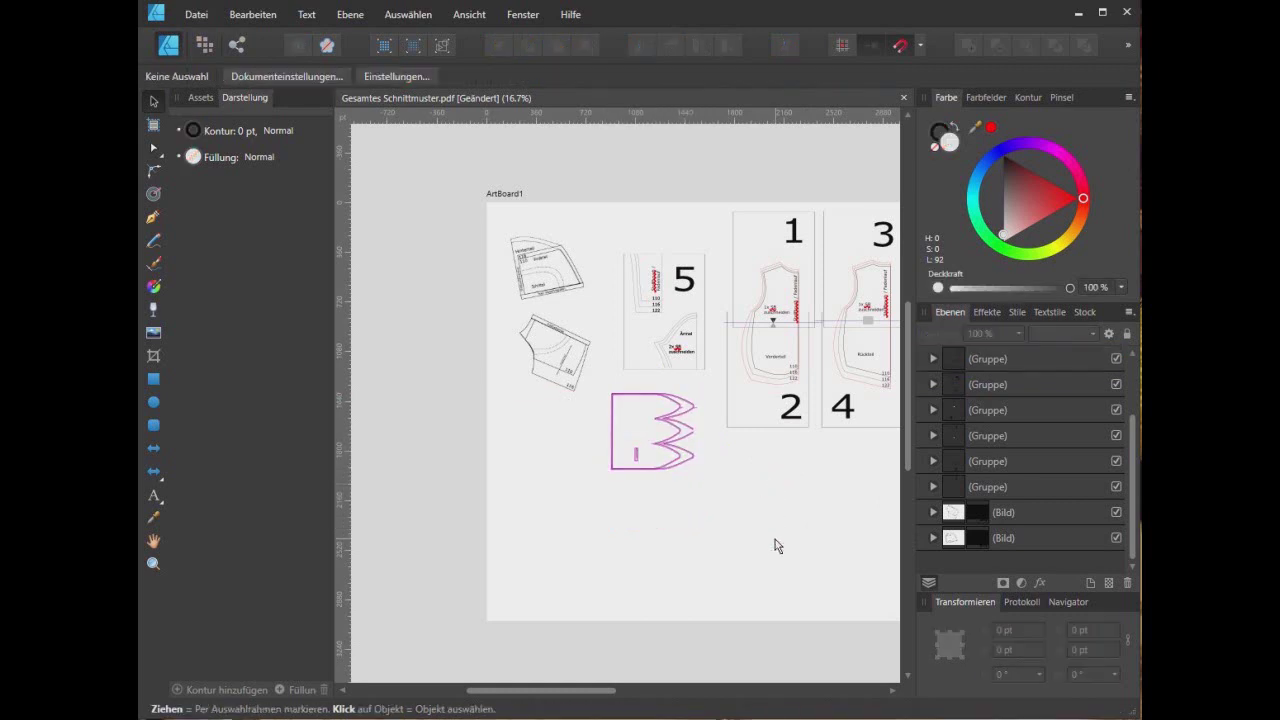
{"action": "left_click_drag", "start_coordinate": [606, 690], "coordinate": [640, 690]}
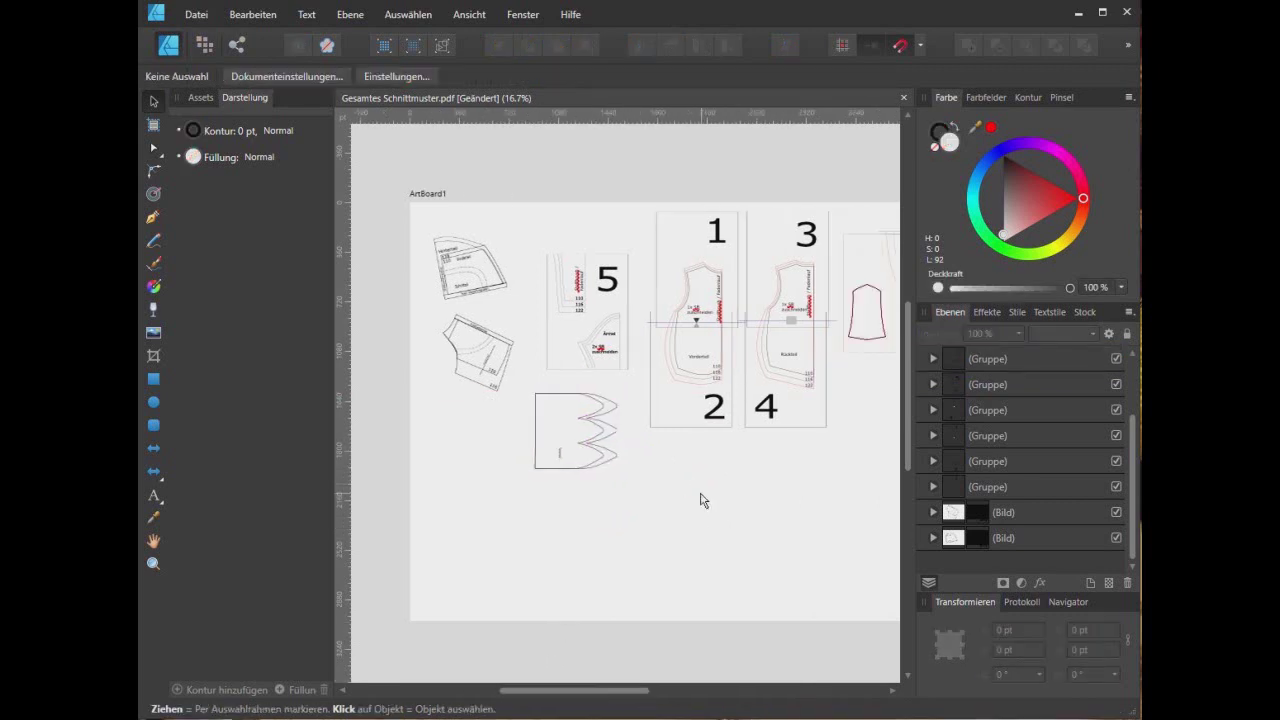
{"action": "scroll", "coordinate": [700, 500], "scroll_direction": "up", "scroll_amount": 1}
{"action": "scroll", "coordinate": [694, 489], "scroll_direction": "up", "scroll_amount": 1}
{"action": "scroll", "coordinate": [694, 494], "scroll_direction": "down", "scroll_amount": 1}
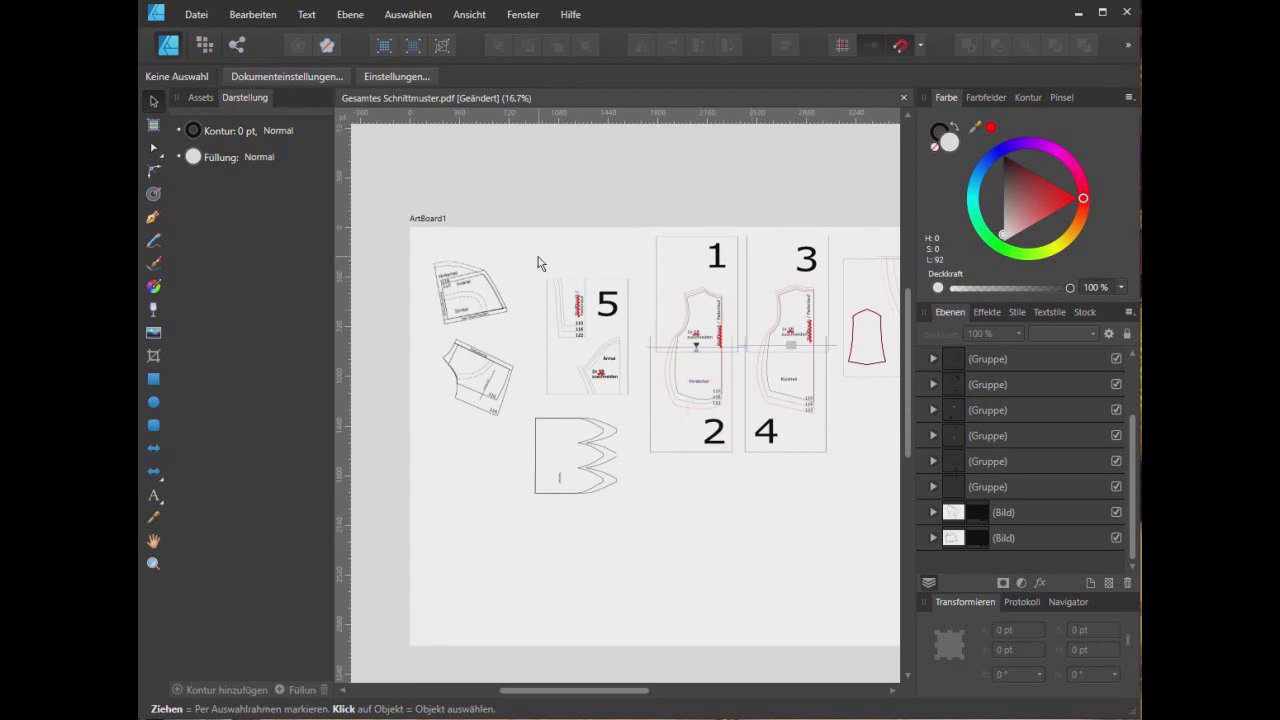
{"action": "left_click", "coordinate": [438, 221]}
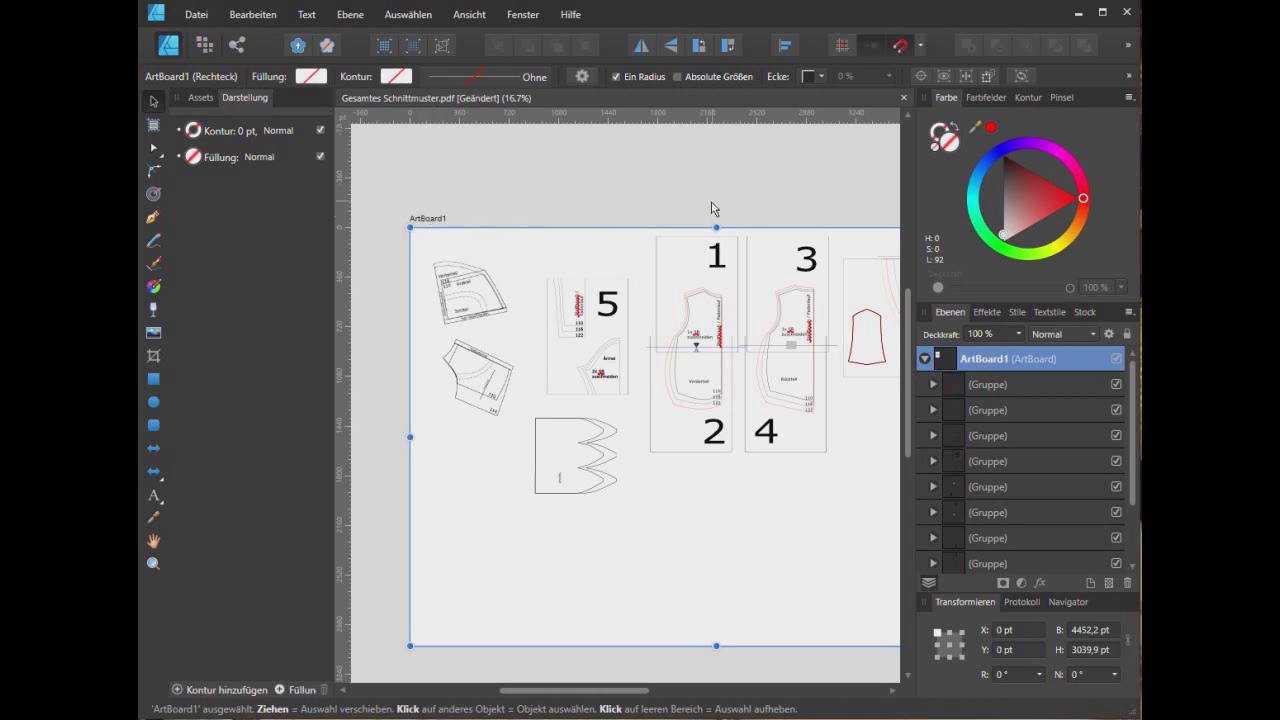
- Drag ArtBoard1's top, left and right edges outward to 5946.3 × 3591.4 pt
{"action": "left_click_drag", "start_coordinate": [716, 228], "coordinate": [716, 152]}
{"action": "left_click_drag", "start_coordinate": [409, 403], "coordinate": [349, 374]}
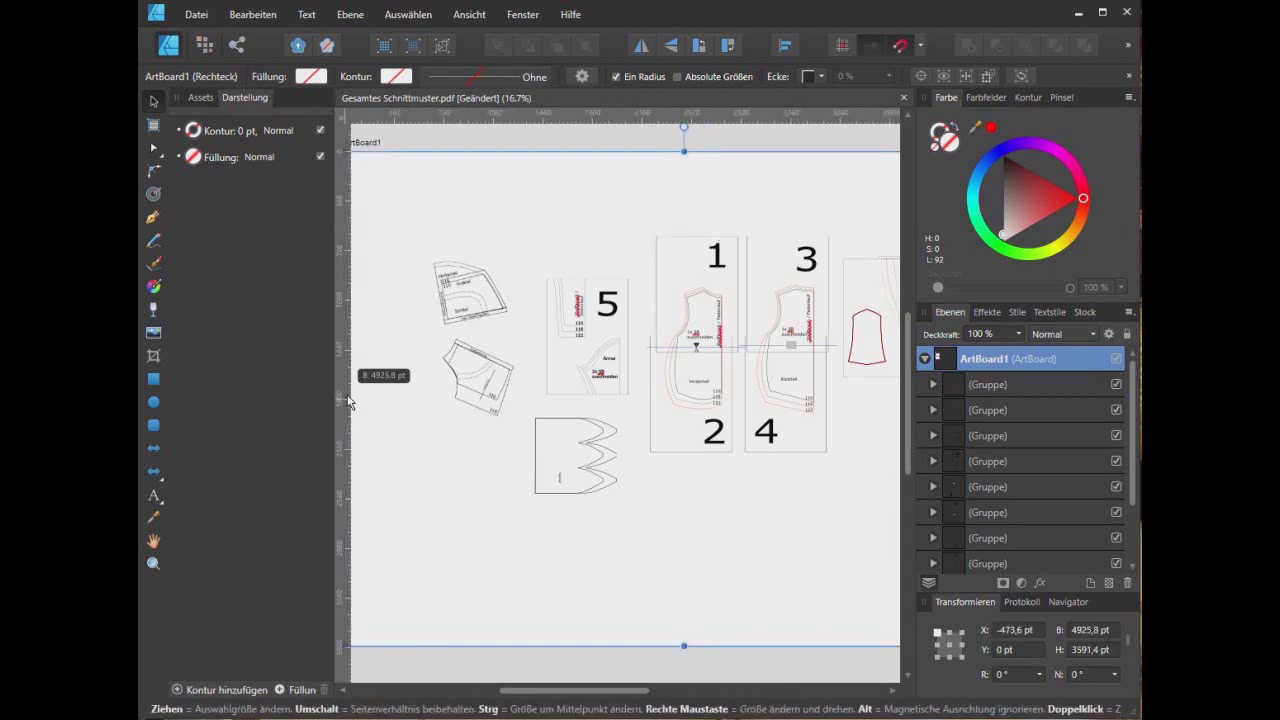
{"action": "left_click_drag", "start_coordinate": [605, 690], "coordinate": [765, 690]}
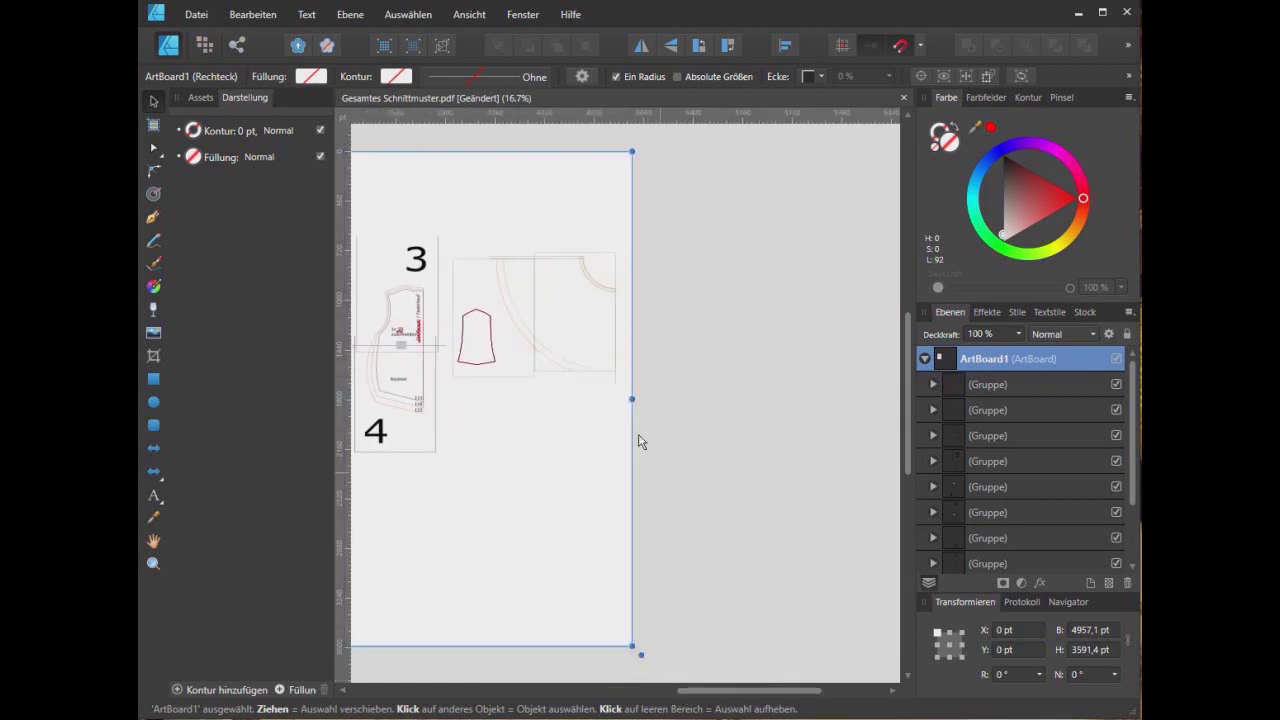
{"action": "left_click_drag", "start_coordinate": [634, 400], "coordinate": [766, 414]}
{"action": "left_click_drag", "start_coordinate": [771, 690], "coordinate": [573, 684]}
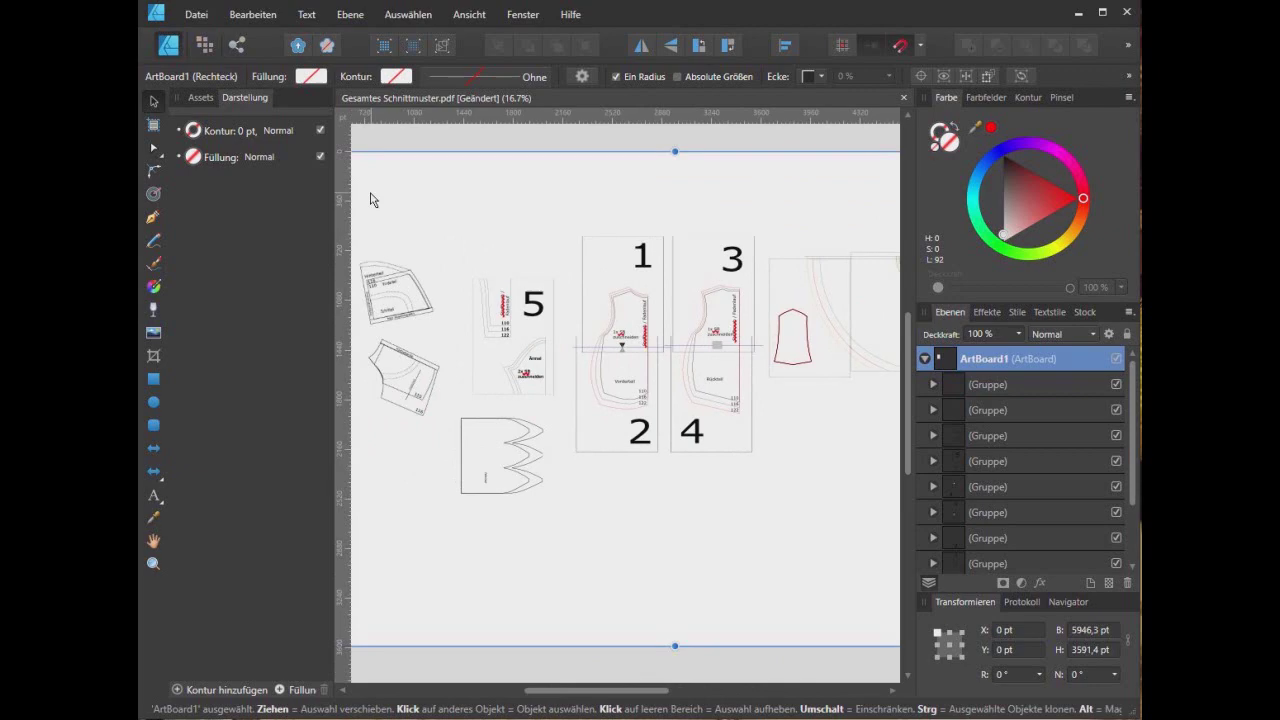
{"action": "scroll", "coordinate": [710, 279], "scroll_direction": "up", "scroll_amount": 2}
{"action": "scroll", "coordinate": [700, 300], "scroll_direction": "down", "scroll_amount": 4}
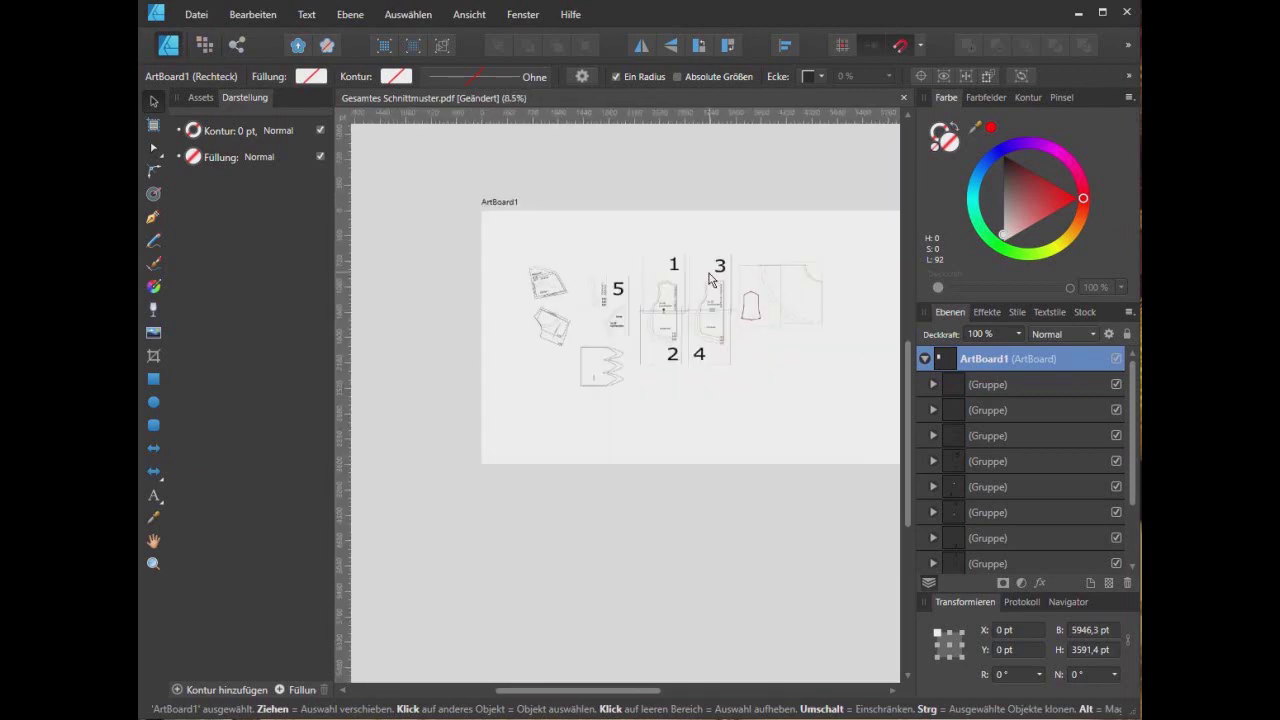
{"action": "scroll", "coordinate": [700, 300], "scroll_direction": "up", "scroll_amount": 2}
{"action": "left_click", "coordinate": [196, 14]}
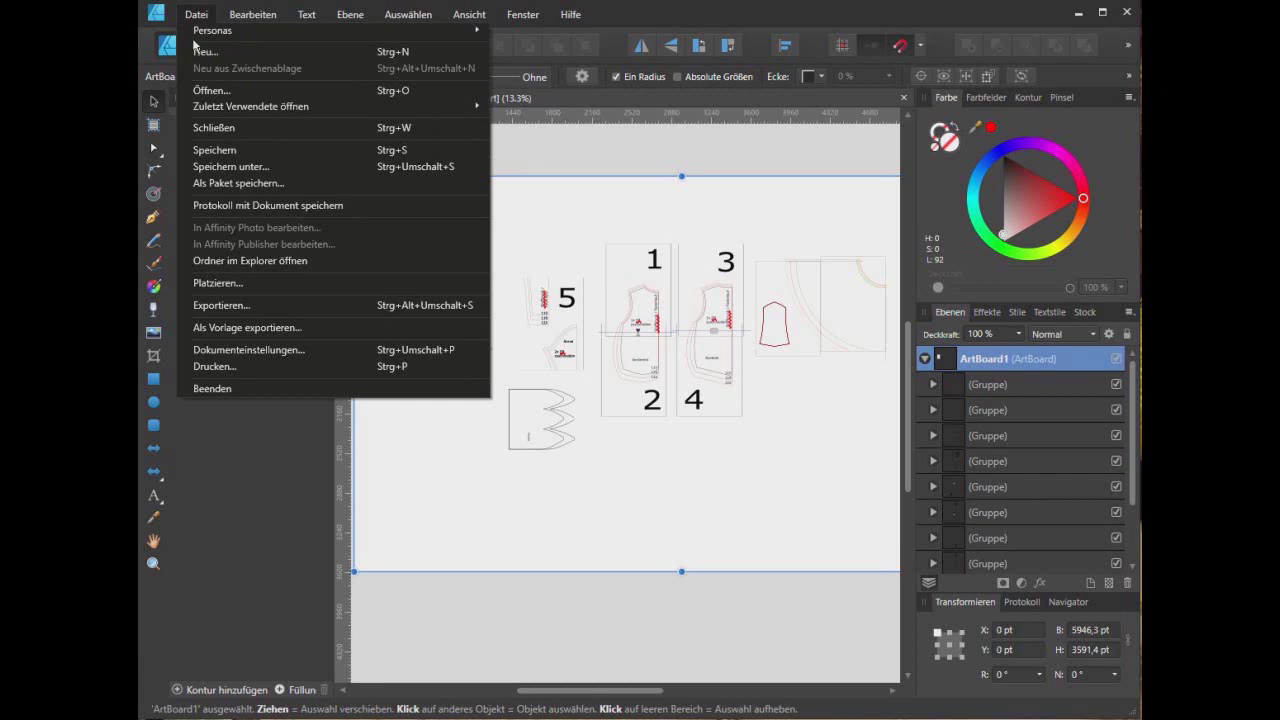
- Export the artboard with the PDF (für Druck) preset as Gesamtes Schnittmuster.pdf
{"action": "left_click", "coordinate": [275, 305]}
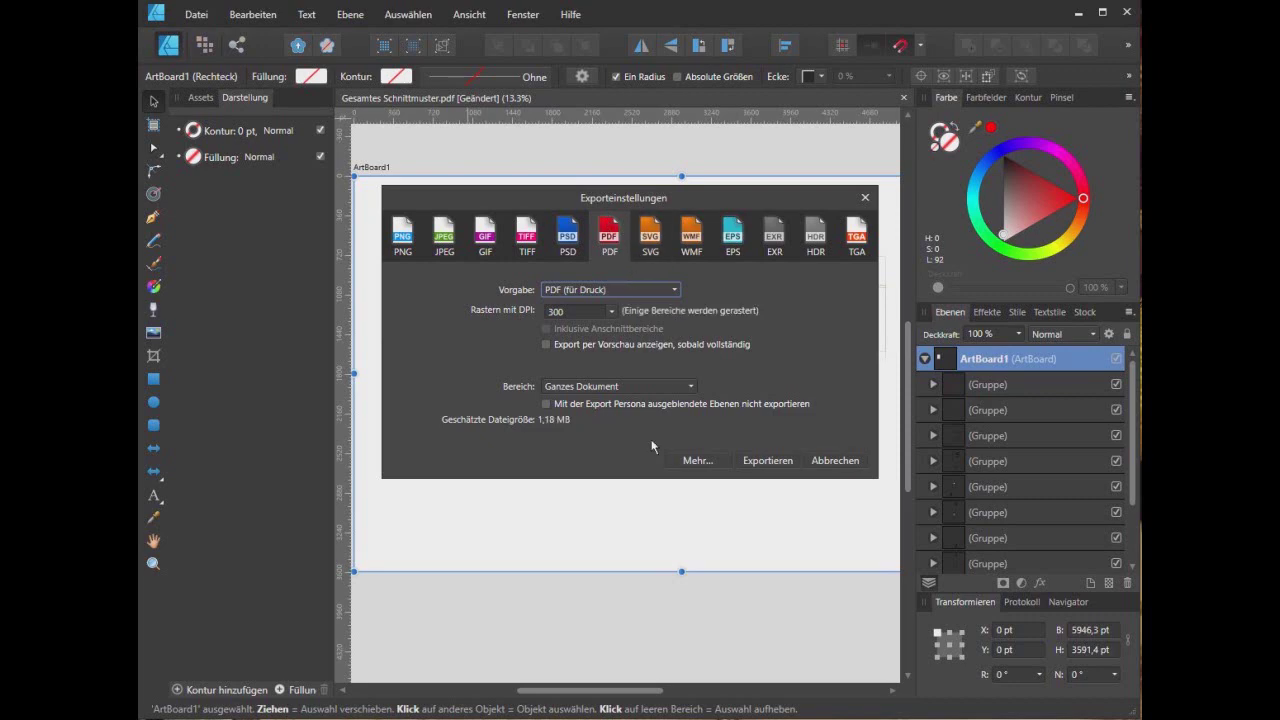
{"action": "left_click", "coordinate": [770, 462]}
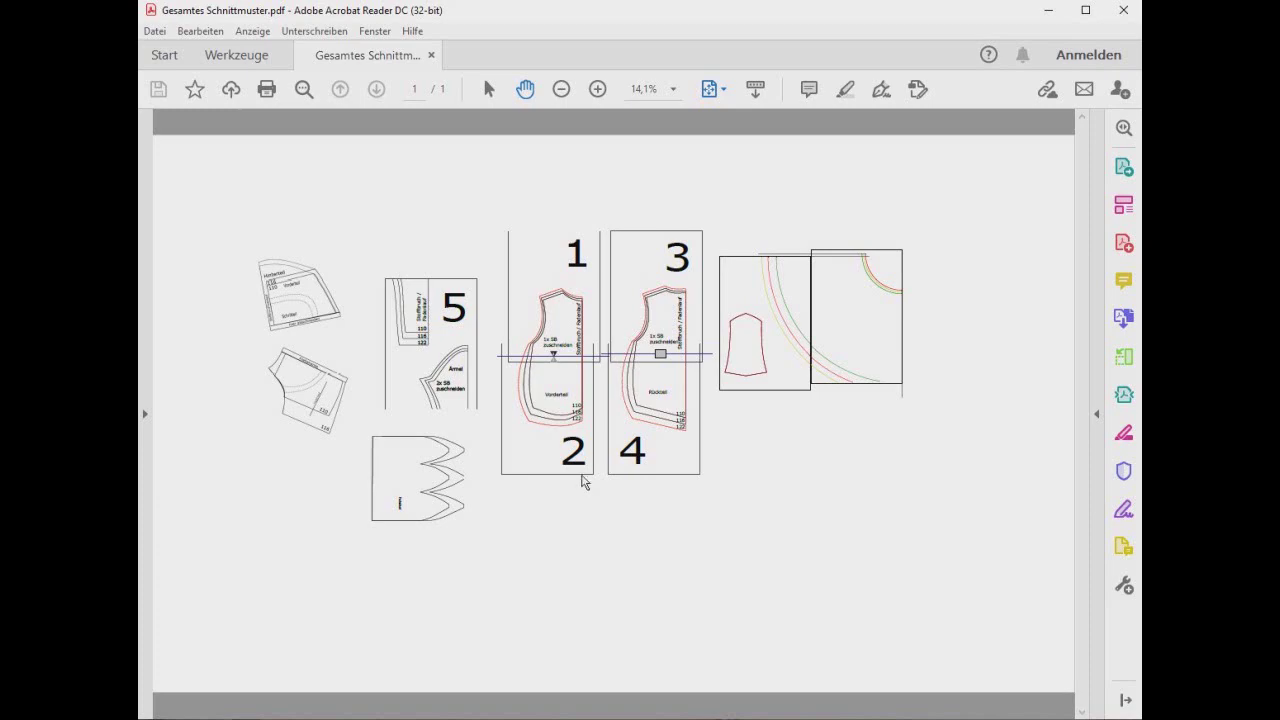
- Zoom in and out in Acrobat Reader to check pages 1–4 join at their alignment marks
{"action": "scroll", "coordinate": [626, 375], "scroll_direction": "up", "scroll_amount": 3, "text": "ctrl"}
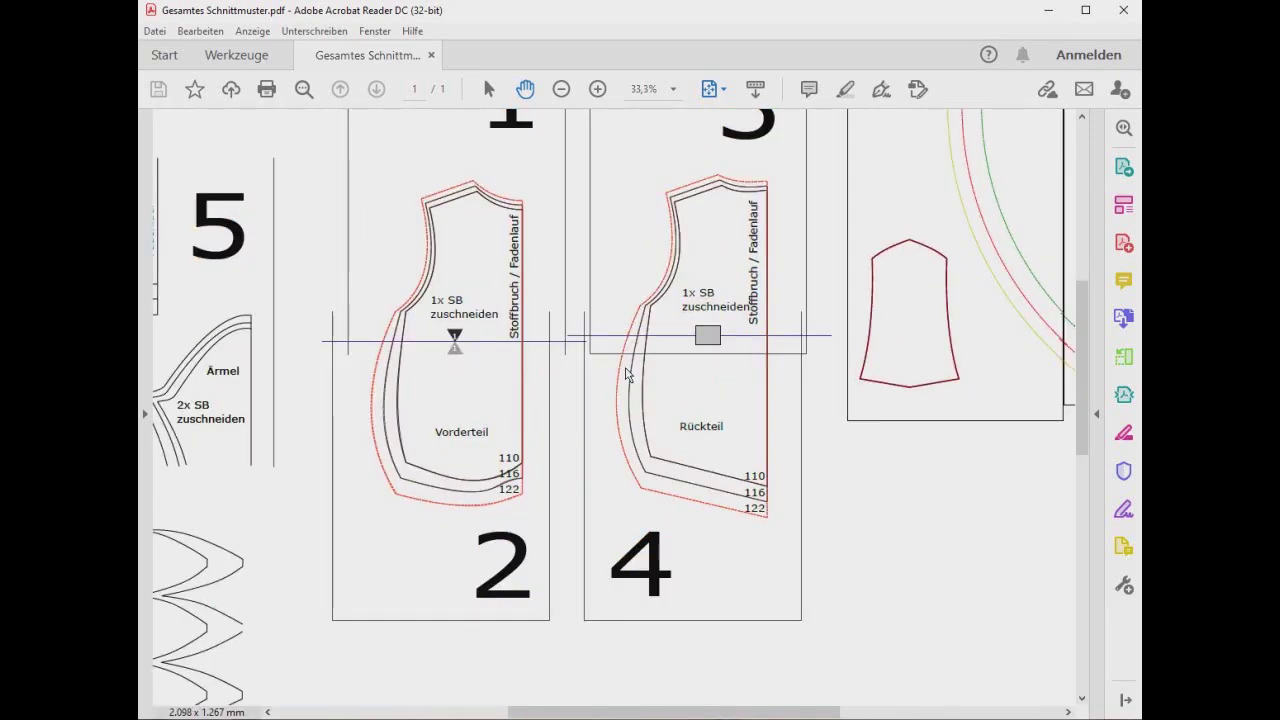
{"action": "scroll", "coordinate": [728, 313], "scroll_direction": "down", "scroll_amount": 1, "text": "ctrl"}
{"action": "scroll", "coordinate": [747, 377], "scroll_direction": "down", "scroll_amount": 1, "text": "ctrl"}
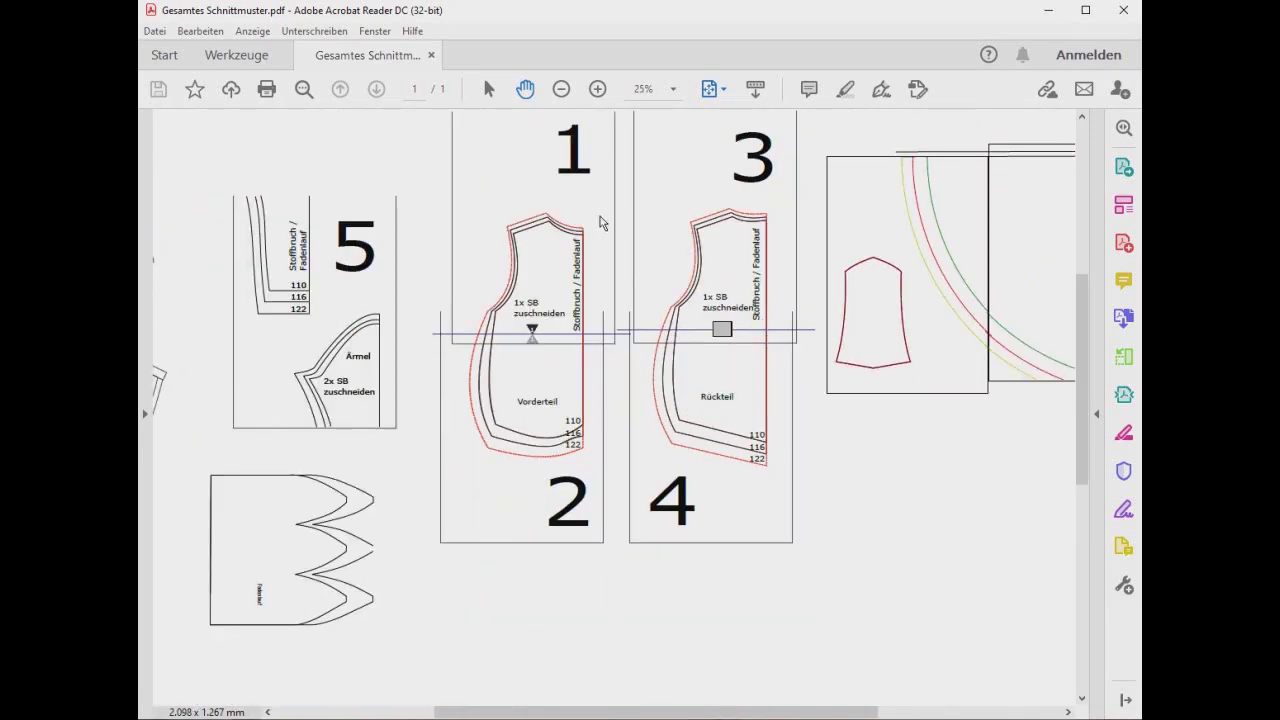
{"action": "scroll", "coordinate": [604, 221], "scroll_direction": "down", "scroll_amount": 1, "text": "ctrl"}
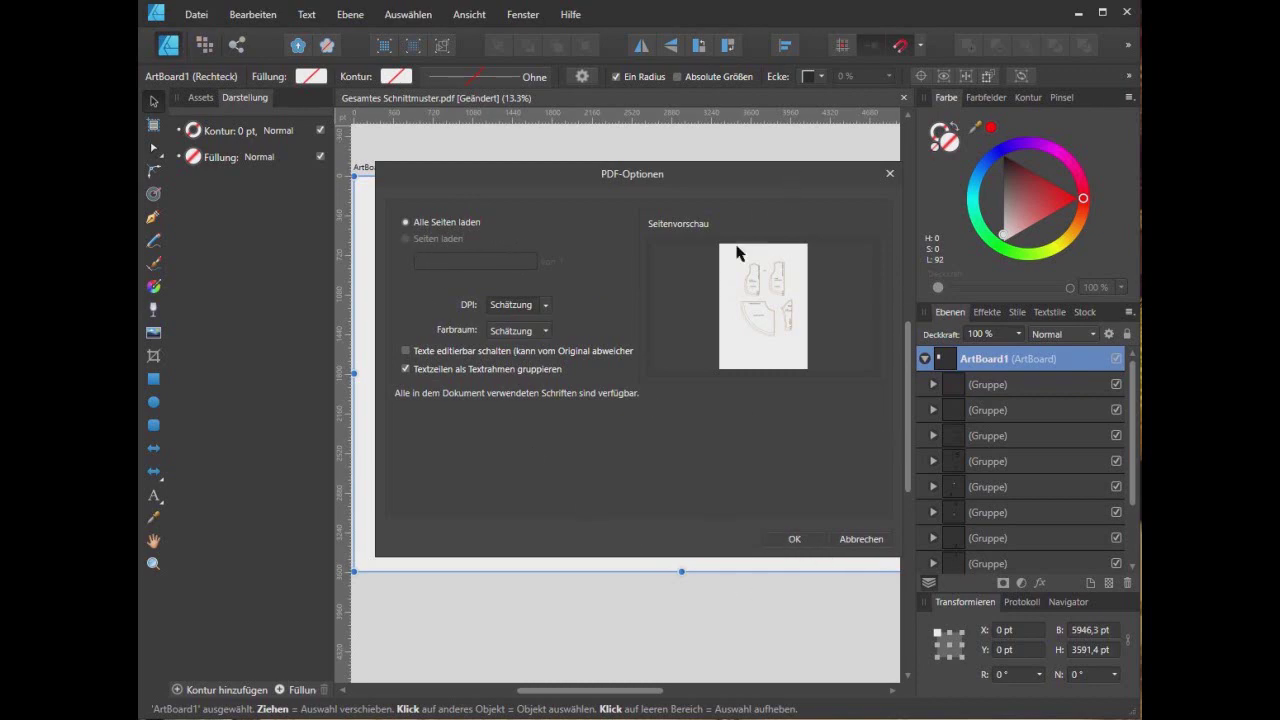
- Keep 'Alle Seiten laden' and confirm opening Grundlage Livevideo Ebenen.pdf
{"action": "left_click", "coordinate": [793, 539]}
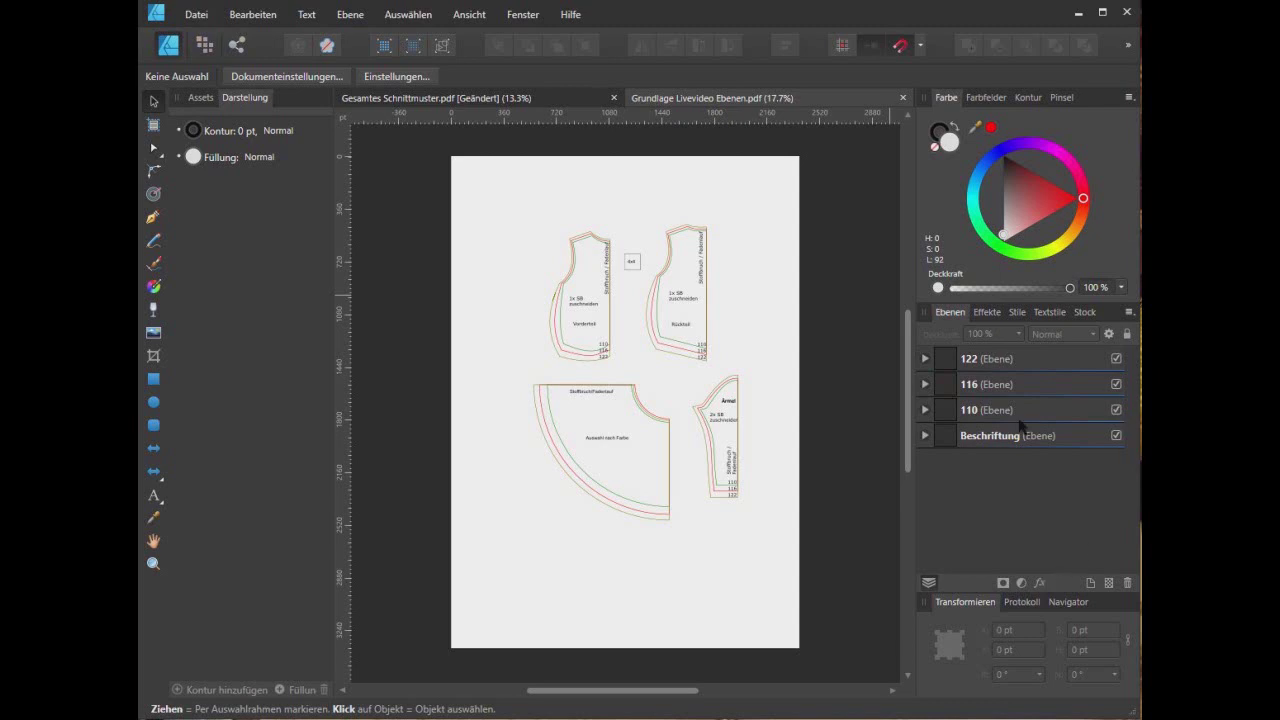
{"action": "scroll", "coordinate": [575, 318], "scroll_direction": "up", "scroll_amount": 1}
{"action": "scroll", "coordinate": [575, 318], "scroll_direction": "up", "scroll_amount": 4}
{"action": "scroll", "coordinate": [575, 318], "scroll_direction": "up", "scroll_amount": 1}
{"action": "scroll", "coordinate": [575, 318], "scroll_direction": "up", "scroll_amount": 2}
{"action": "scroll", "coordinate": [575, 318], "scroll_direction": "down", "scroll_amount": 3}
{"action": "scroll", "coordinate": [575, 318], "scroll_direction": "down", "scroll_amount": 2}
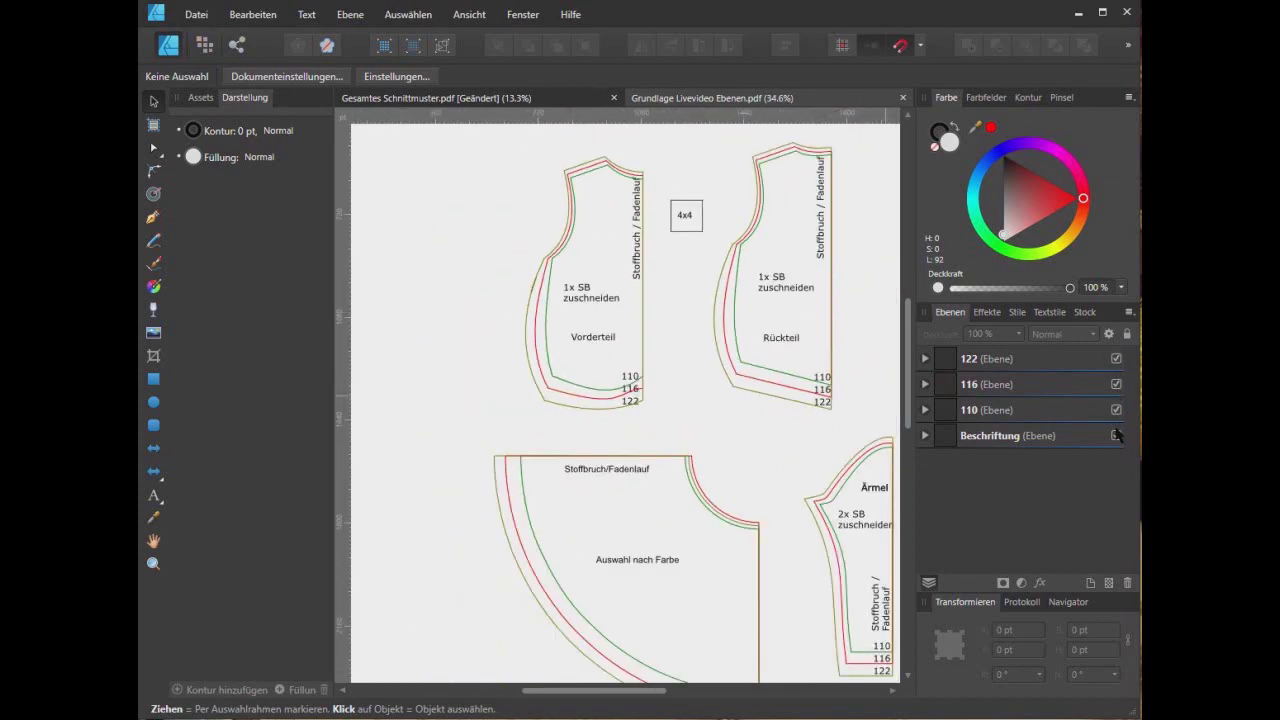
{"action": "left_click", "coordinate": [1116, 359]}
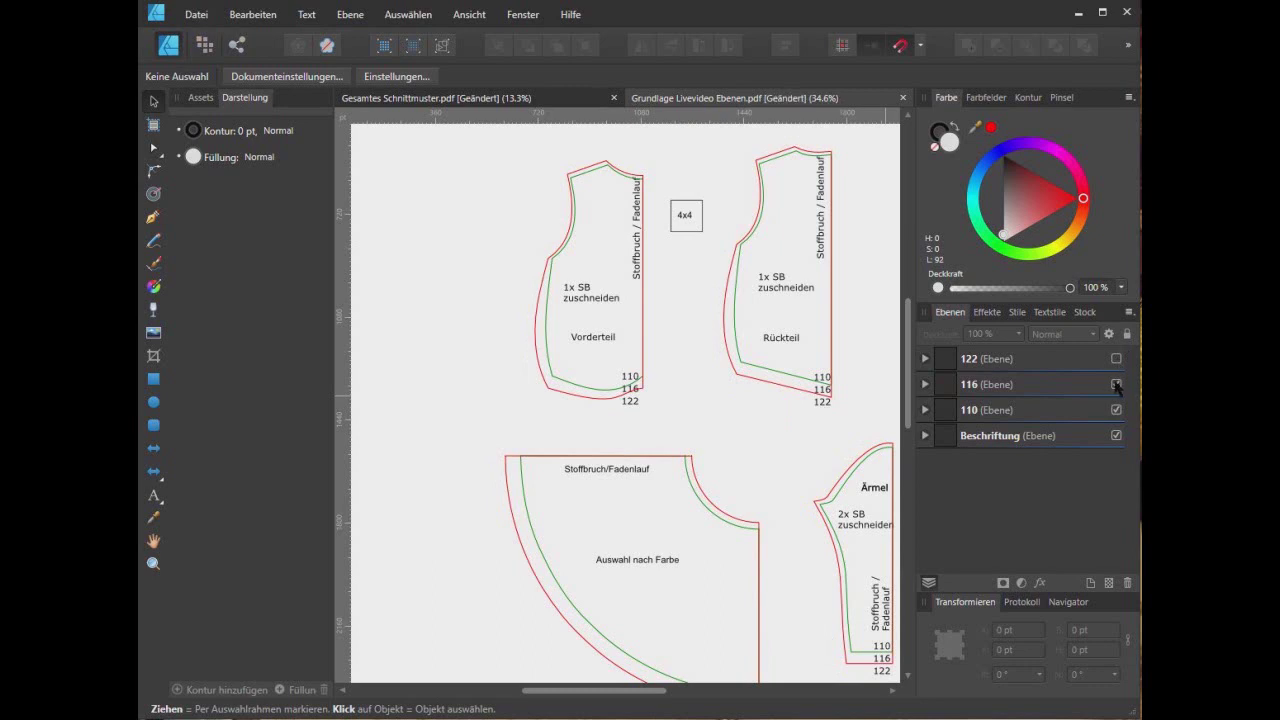
{"action": "left_click", "coordinate": [1116, 384]}
{"action": "left_click", "coordinate": [1116, 359]}
{"action": "left_click", "coordinate": [1116, 384]}
{"action": "left_click", "coordinate": [1116, 410]}
{"action": "left_click", "coordinate": [1116, 410]}
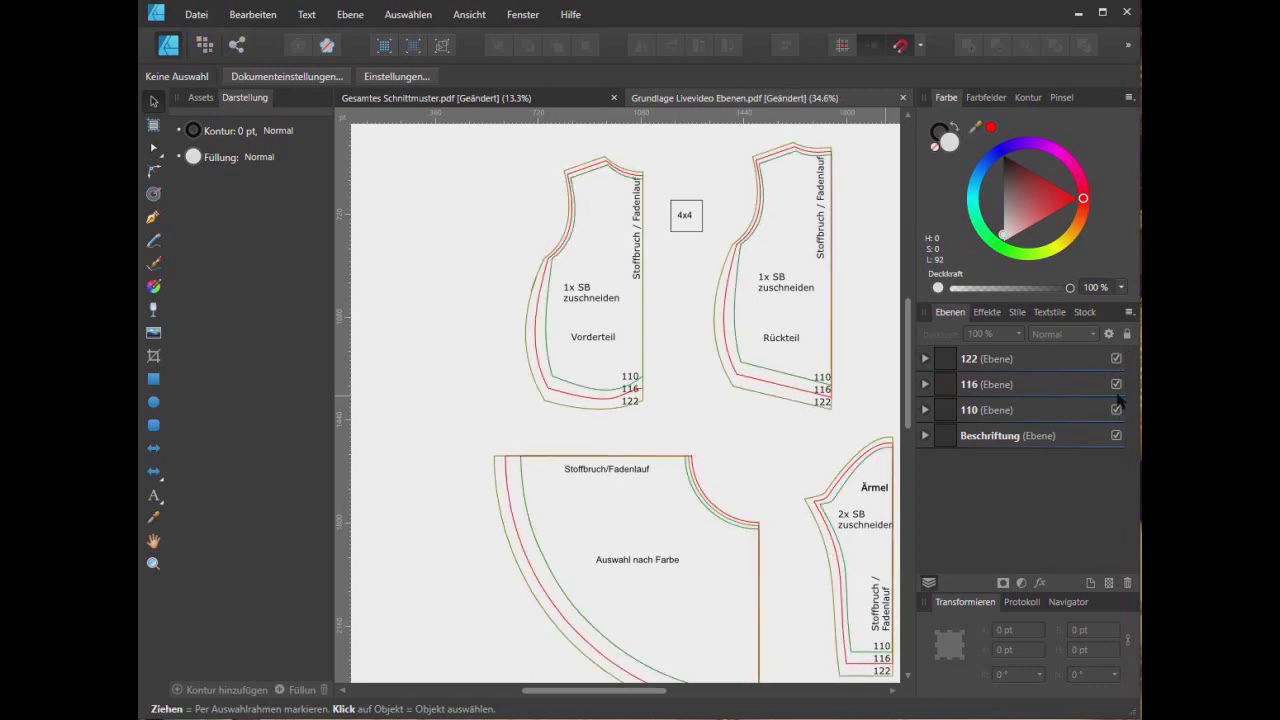
{"action": "left_click", "coordinate": [930, 583]}
{"action": "left_click", "coordinate": [1116, 358]}
{"action": "left_click", "coordinate": [1116, 384]}
{"action": "left_click", "coordinate": [1116, 410]}
{"action": "left_click", "coordinate": [1116, 435]}
{"action": "left_click", "coordinate": [1116, 410]}
{"action": "left_click", "coordinate": [1116, 384]}
{"action": "left_click", "coordinate": [1116, 358]}
{"action": "left_click", "coordinate": [1116, 435]}
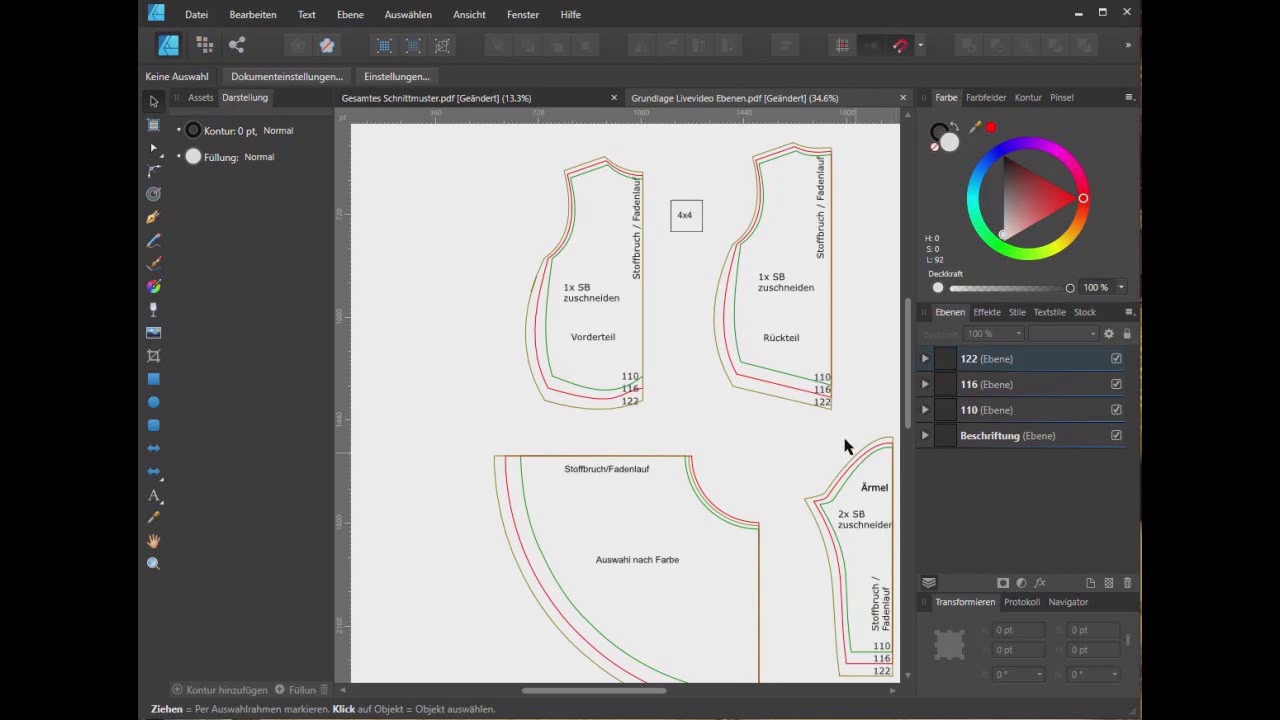